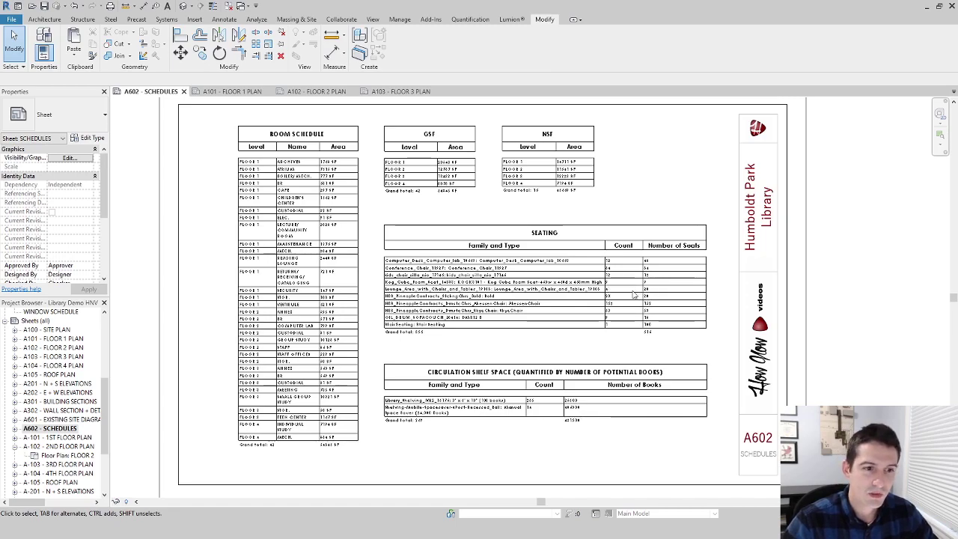
Activate the floor plan viewport on sheet A101 and open a Lecture/Community Room conference chair's family for editing
left_click(230, 92)
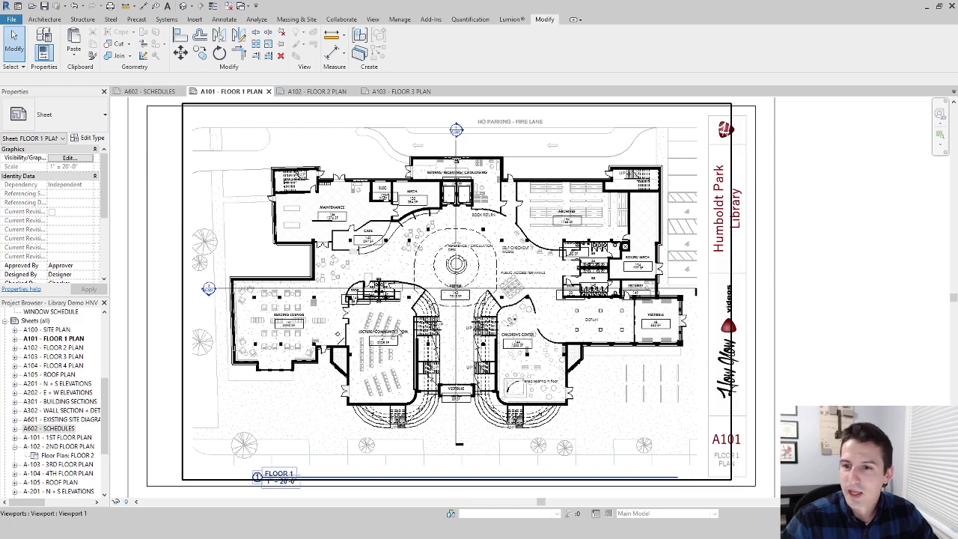
double_click(390, 258)
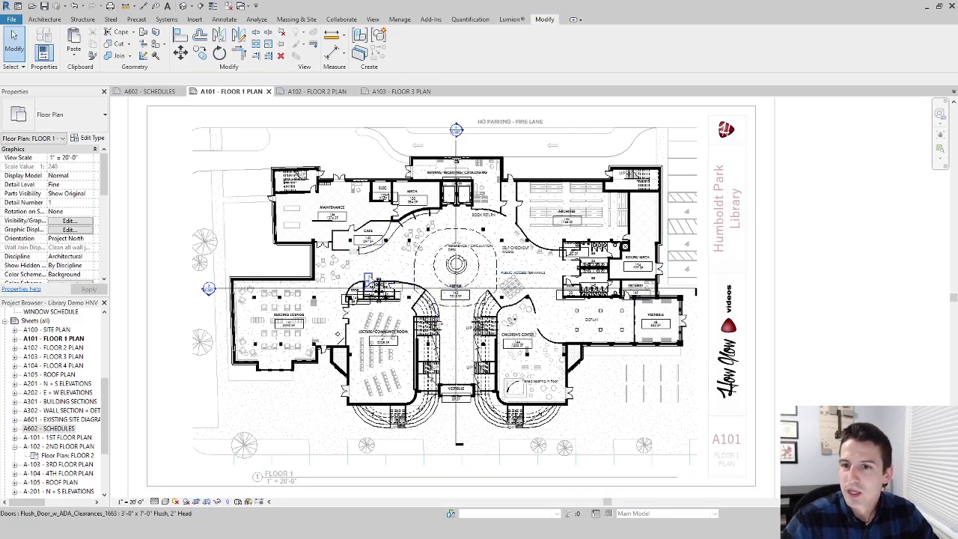
scroll(360, 262, "up", 6)
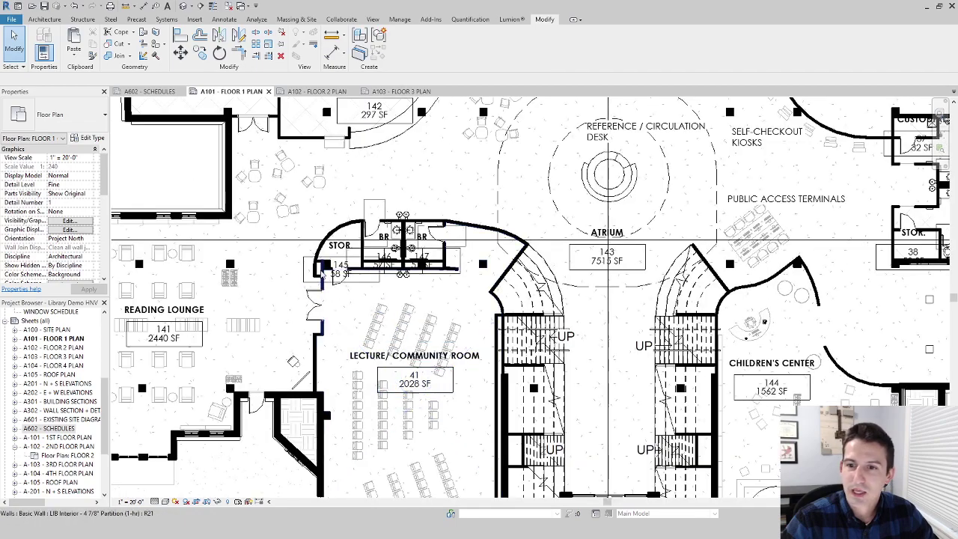
left_click(409, 315)
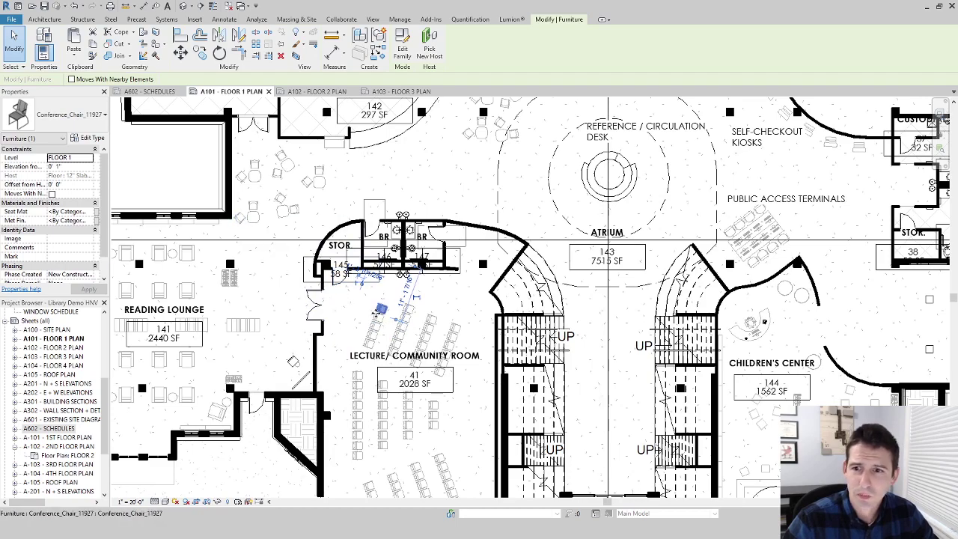
left_click(402, 49)
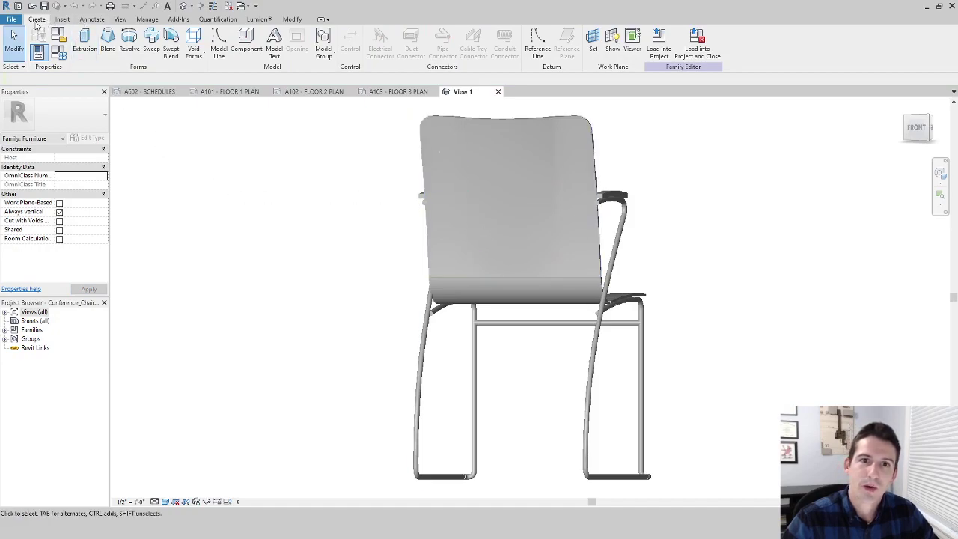
Review the chair family's category and family parameter settings
left_click(42, 35)
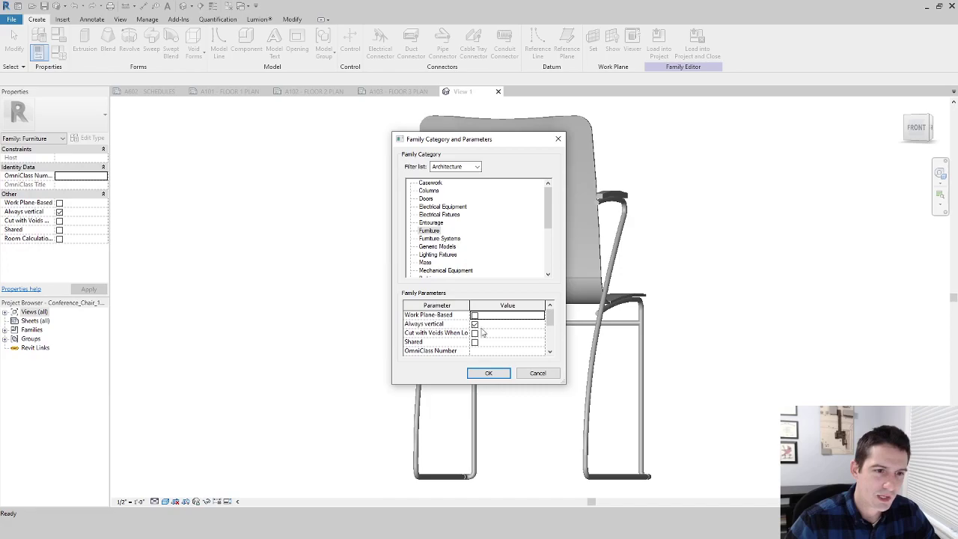
left_click(488, 372)
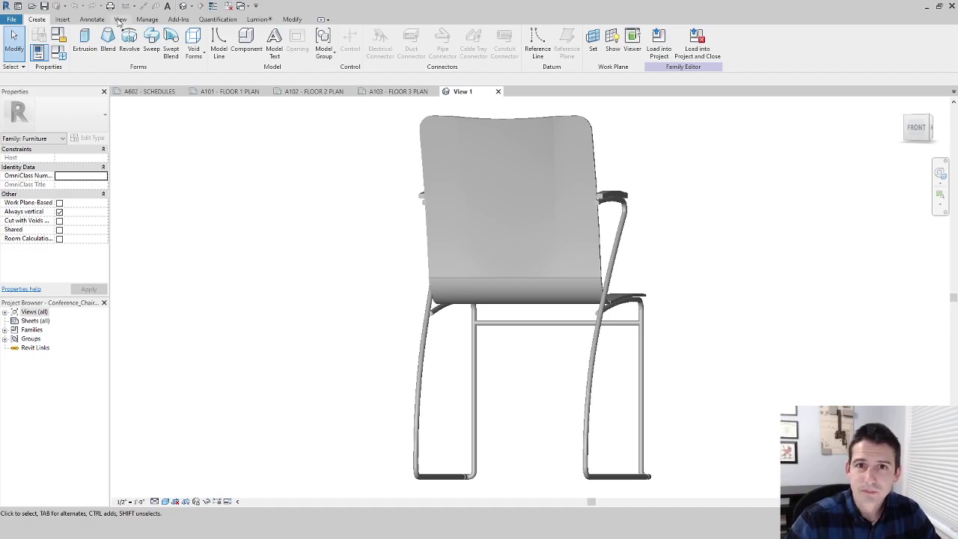
Create a shared parameter named Demo with discipline Common and type Integer
left_click(147, 20)
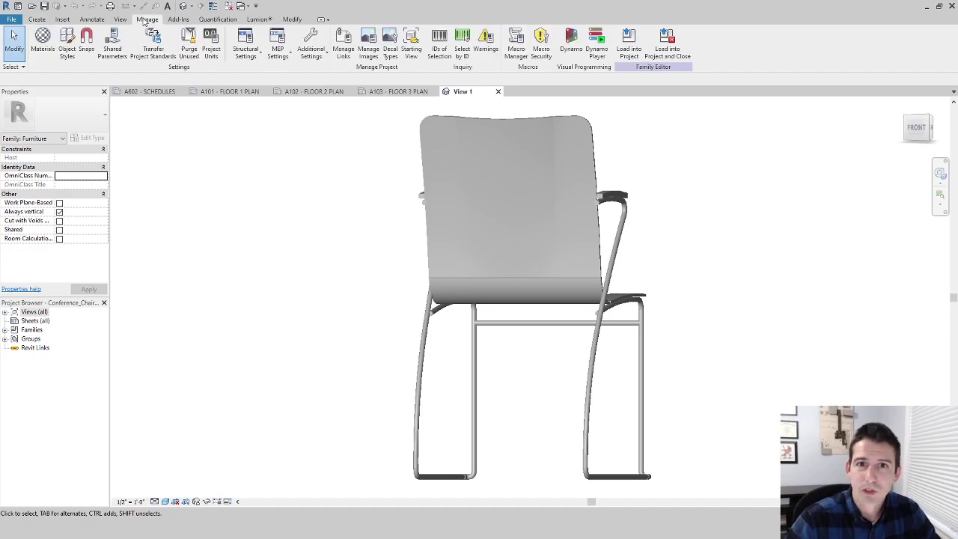
left_click(112, 52)
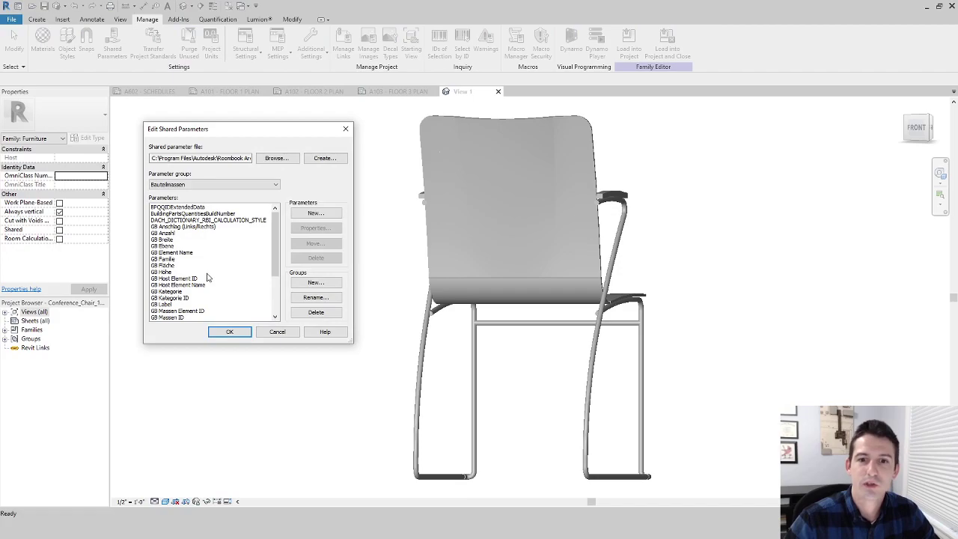
scroll(273, 251, "down", 4)
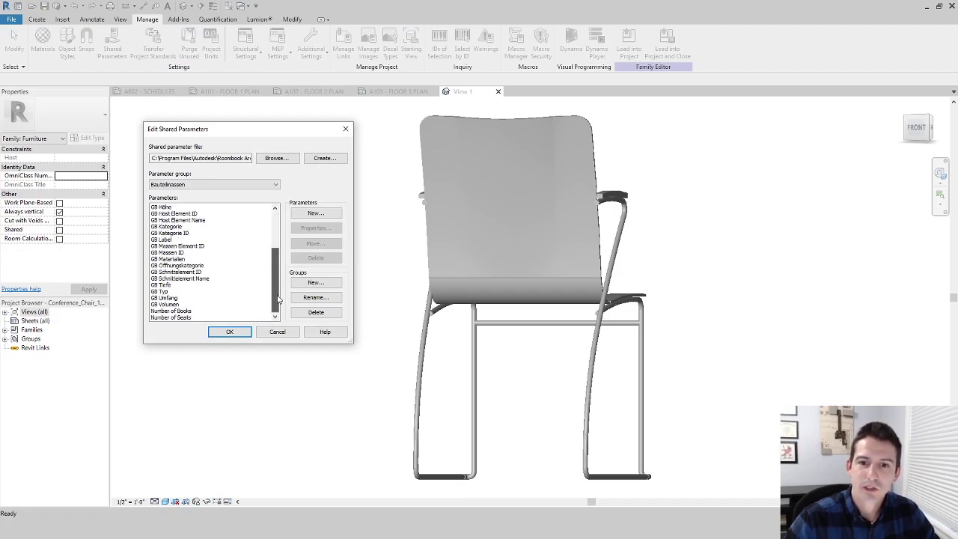
left_click(181, 316)
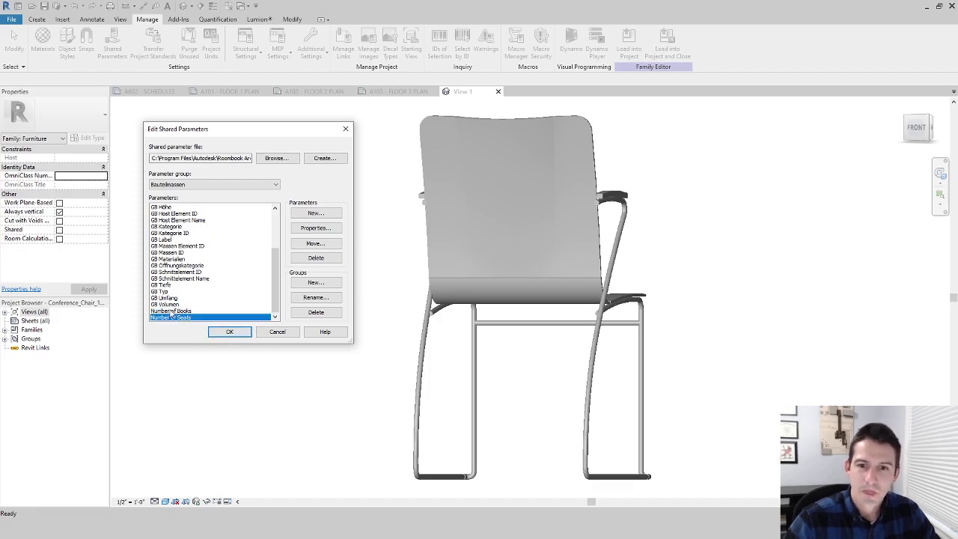
left_click(315, 214)
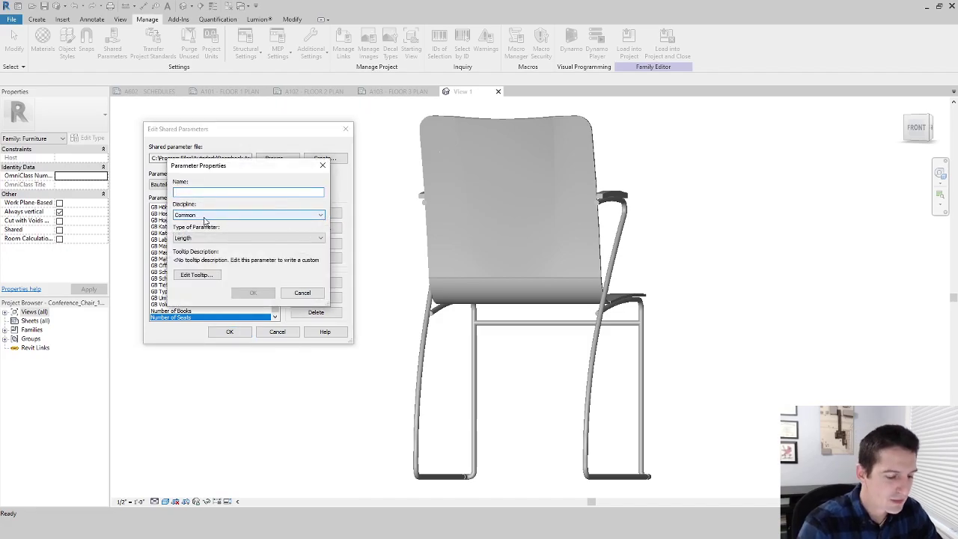
type("Demo")
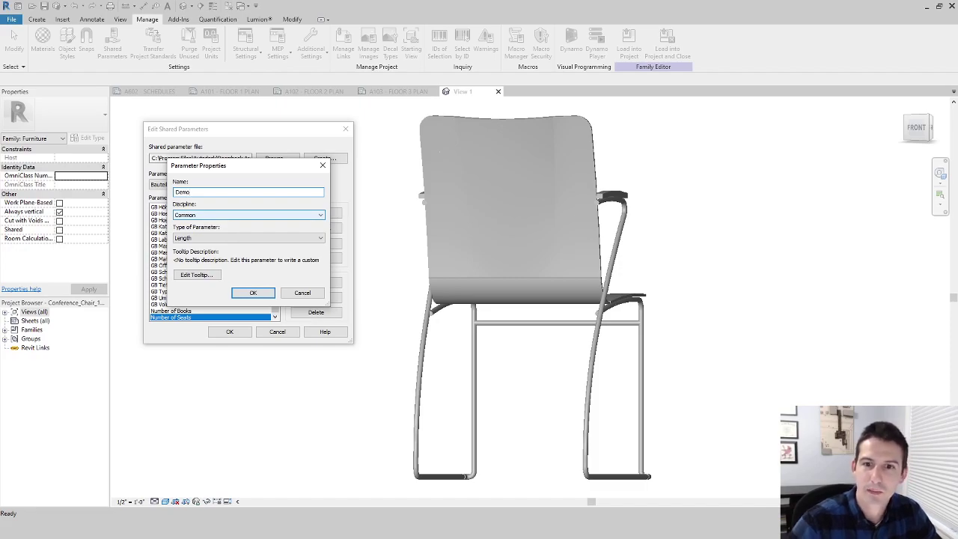
left_click(201, 217)
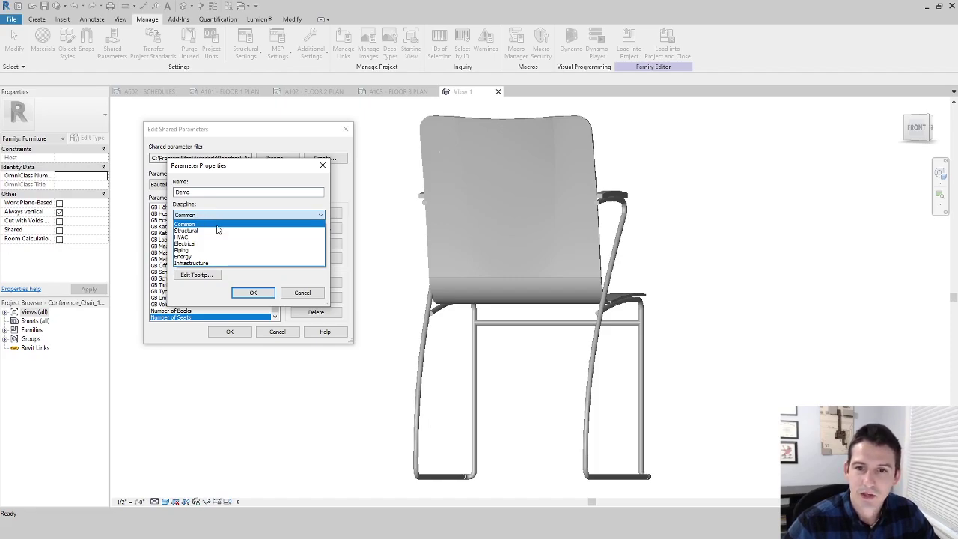
left_click(216, 225)
left_click(213, 238)
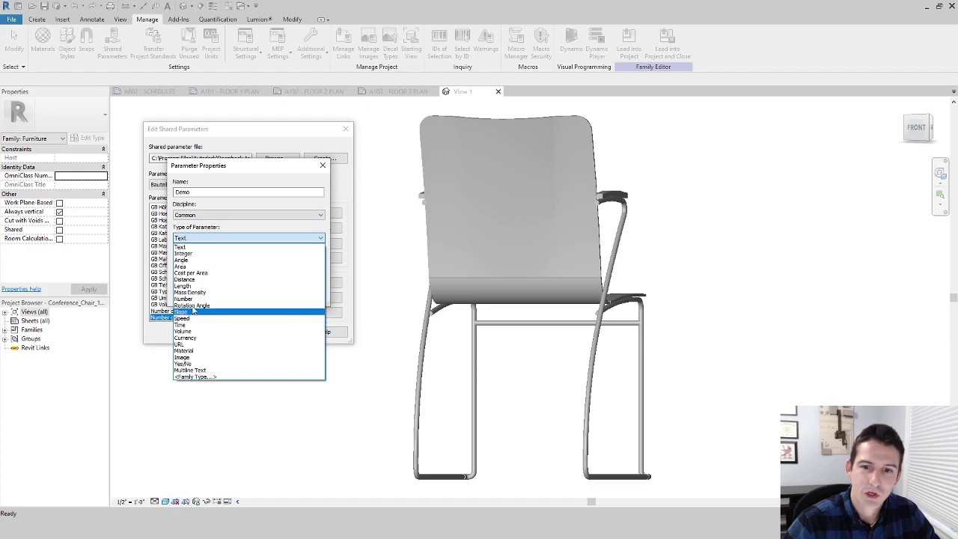
left_click(207, 259)
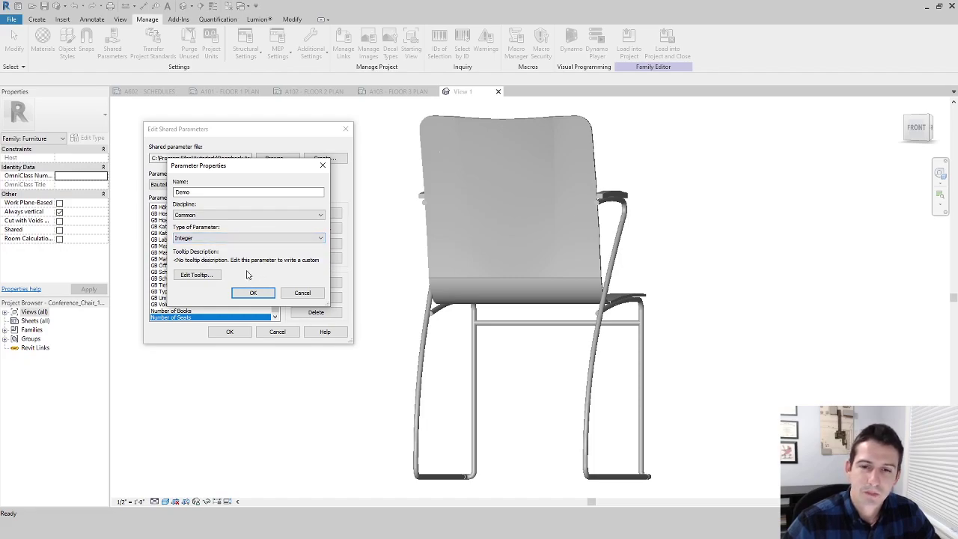
left_click(253, 293)
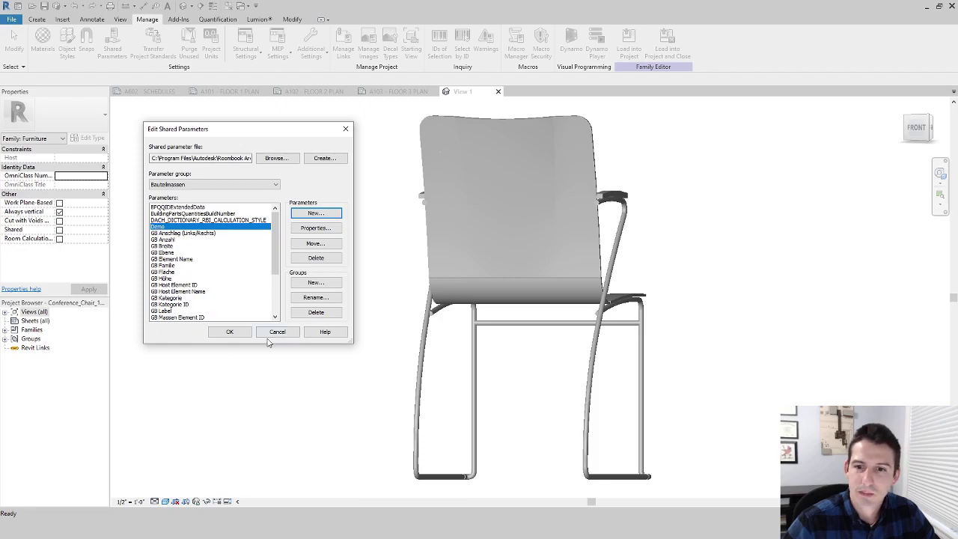
left_click(230, 331)
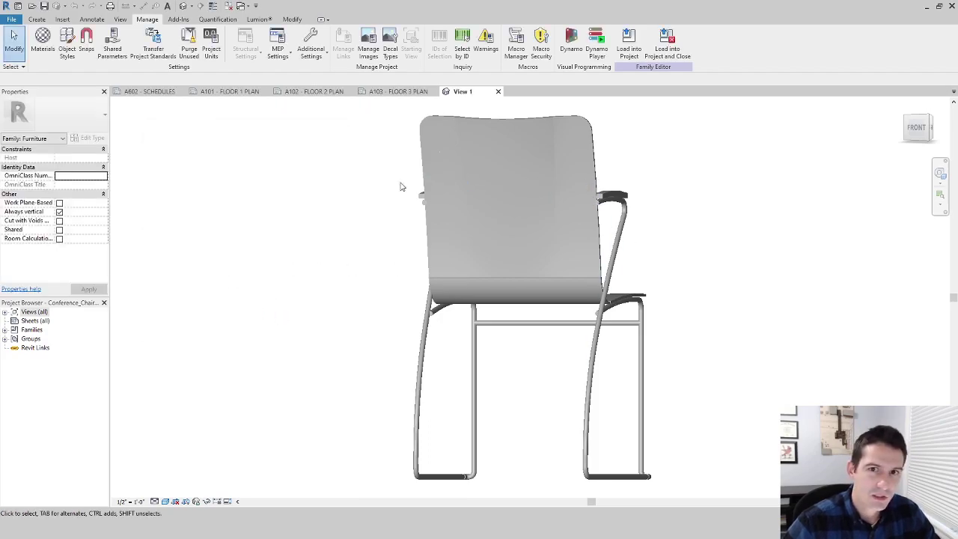
Add the shared parameter Demo to the chair family as a type parameter grouped under Other
left_click(37, 19)
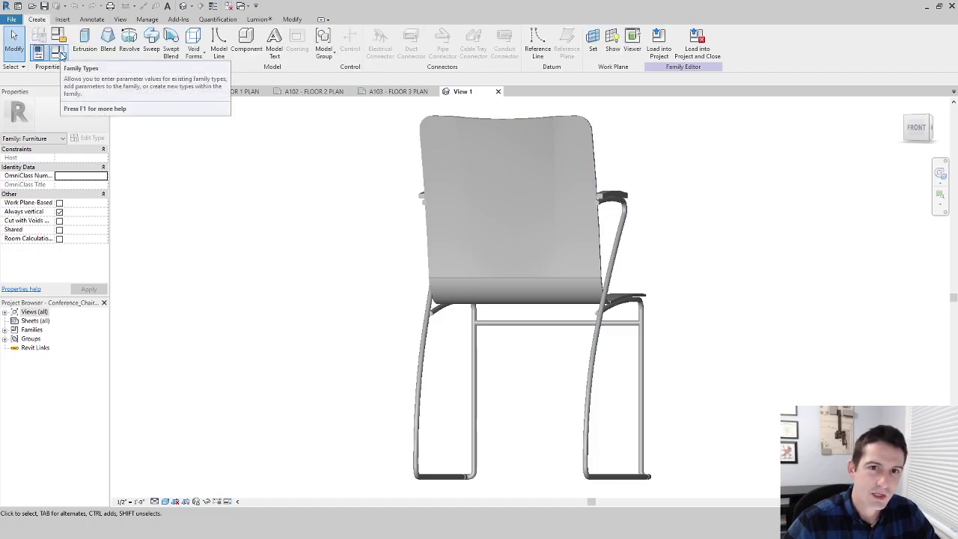
left_click(58, 53)
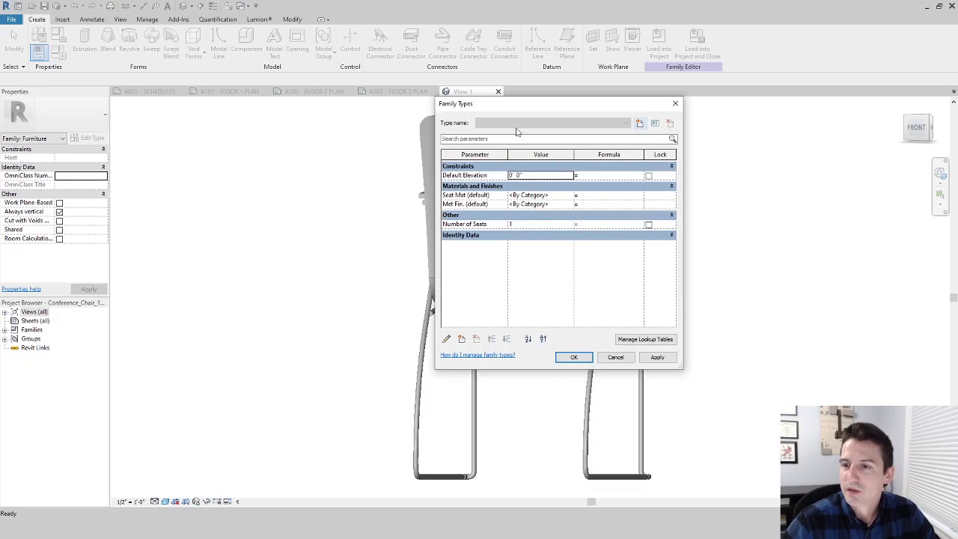
left_click_drag(524, 103, 190, 98)
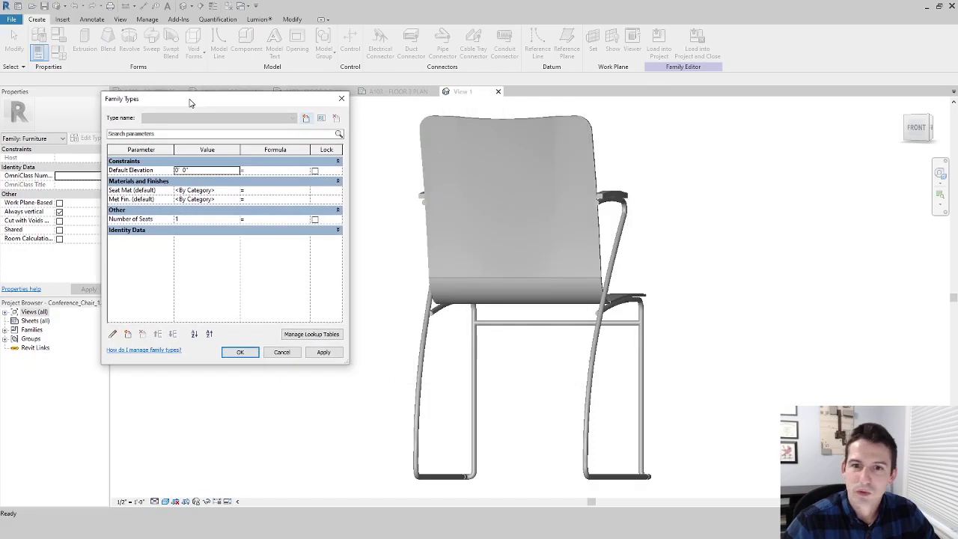
left_click(129, 335)
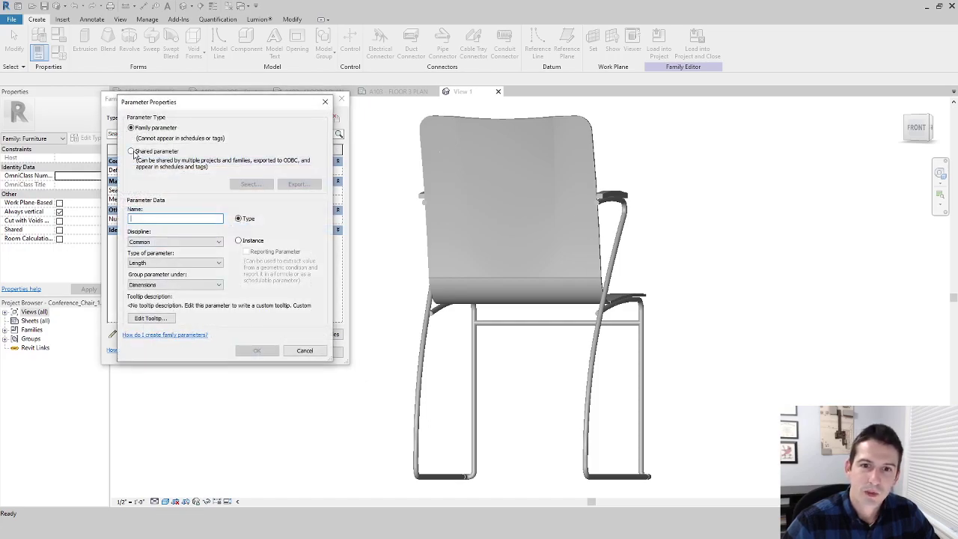
left_click(131, 151)
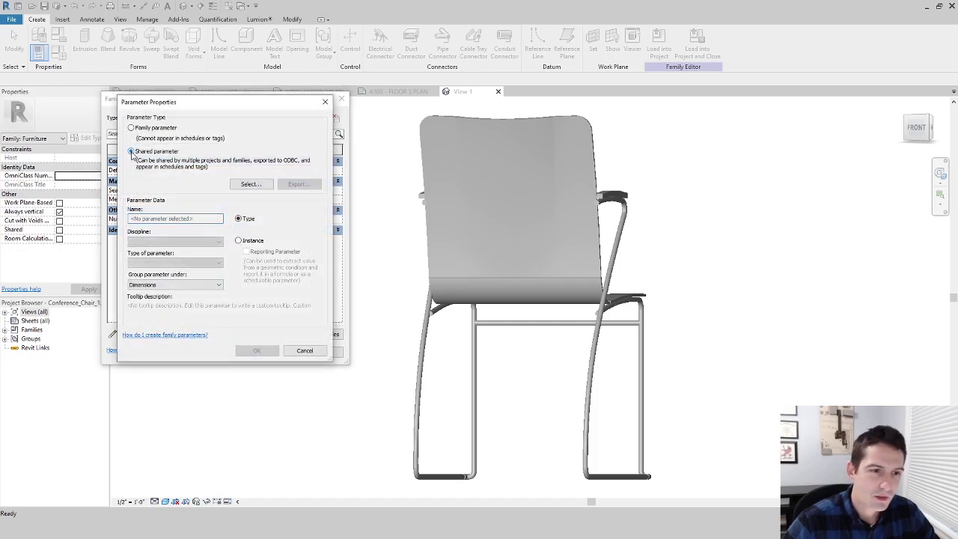
left_click(250, 184)
scroll(176, 273, "down", 5)
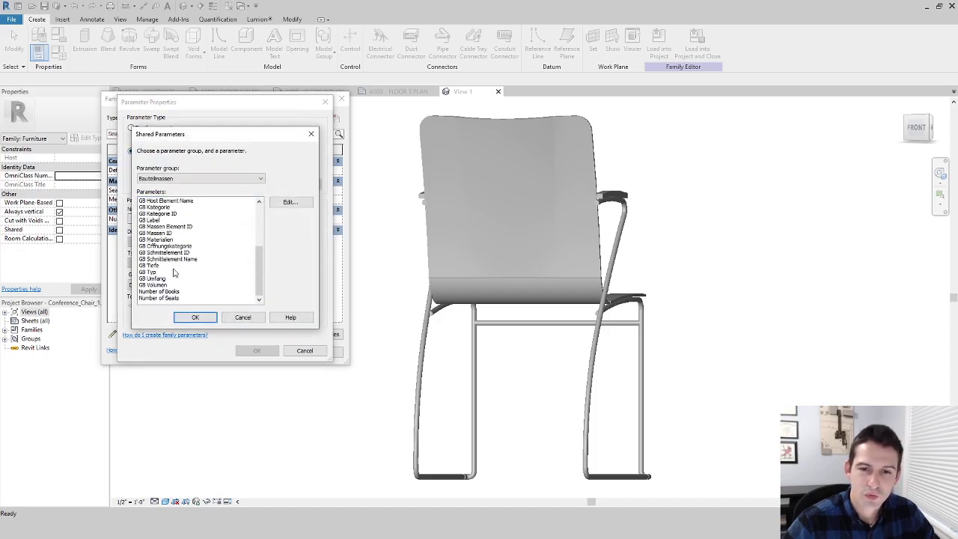
scroll(161, 288, "up", 5)
left_click(154, 220)
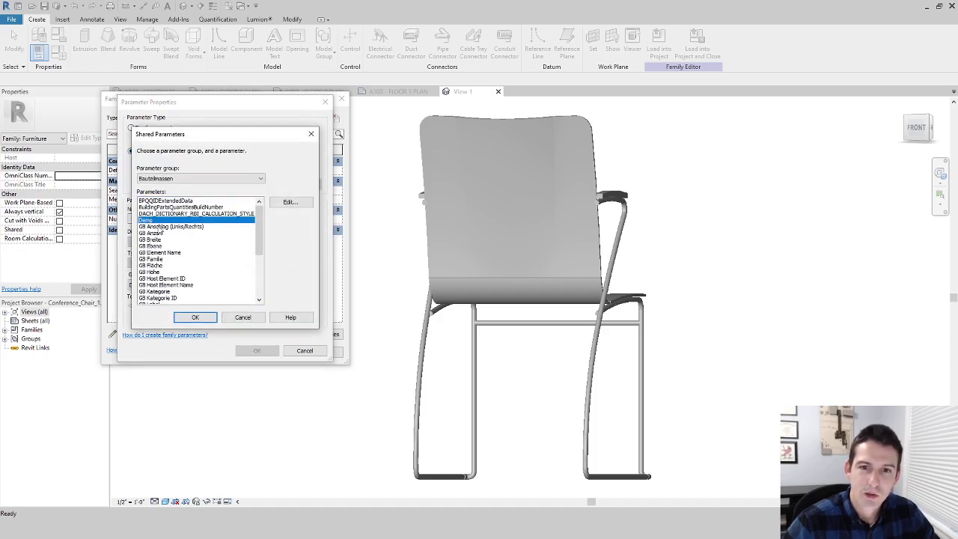
left_click(194, 317)
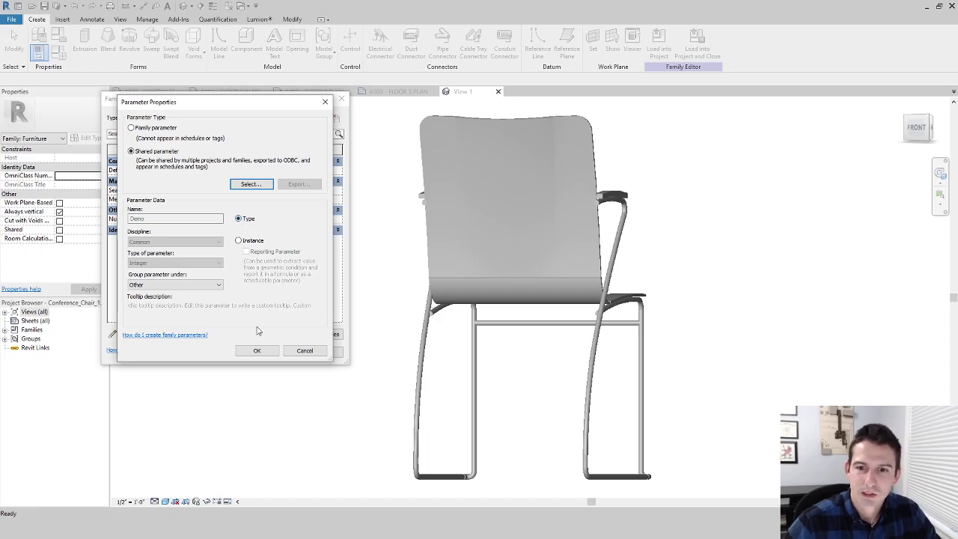
left_click(255, 352)
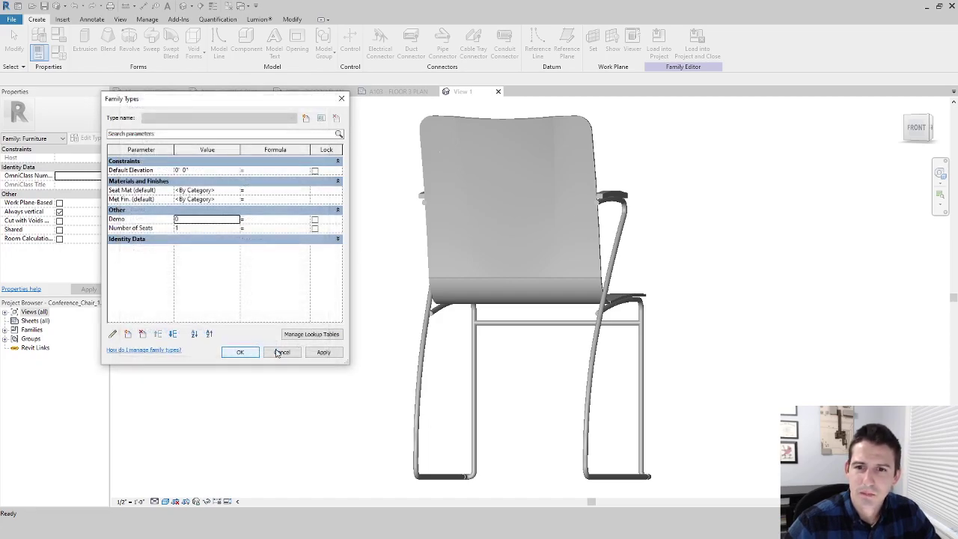
Set the Demo parameter's value to 1 and apply it to the chair family
left_click(177, 218)
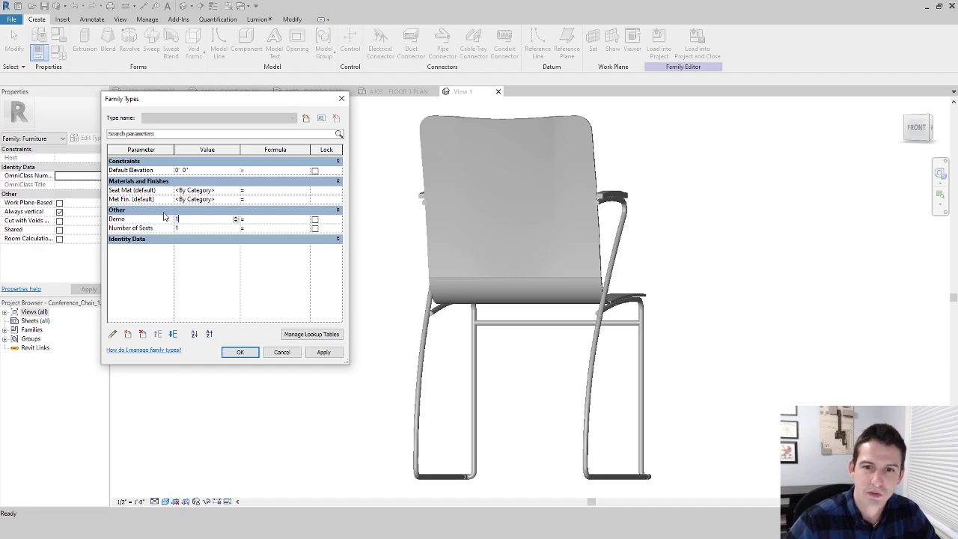
left_click(322, 352)
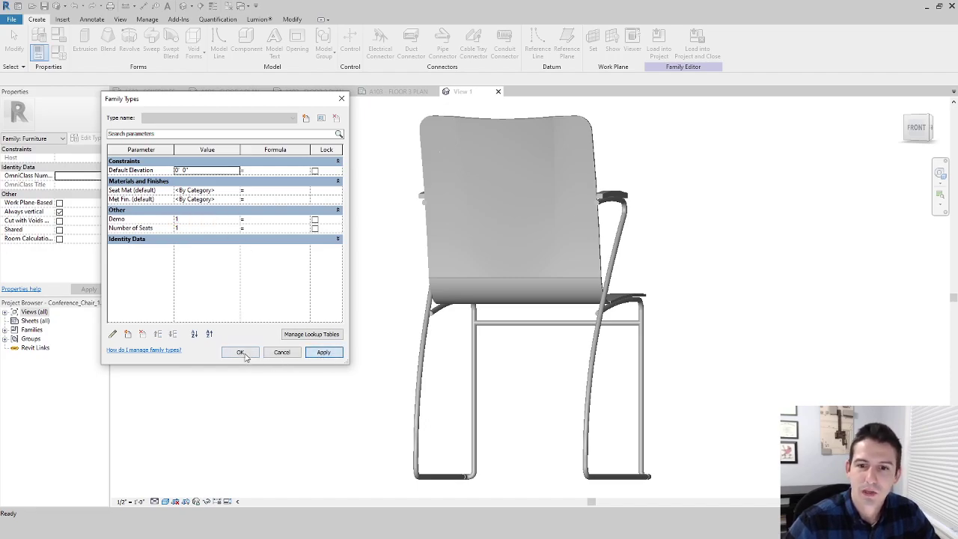
left_click(240, 351)
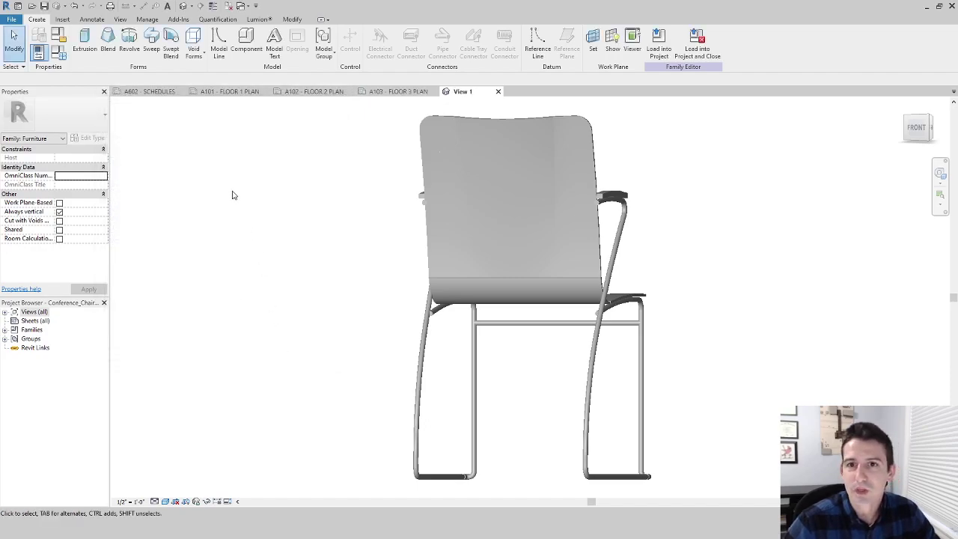
left_click(11, 20)
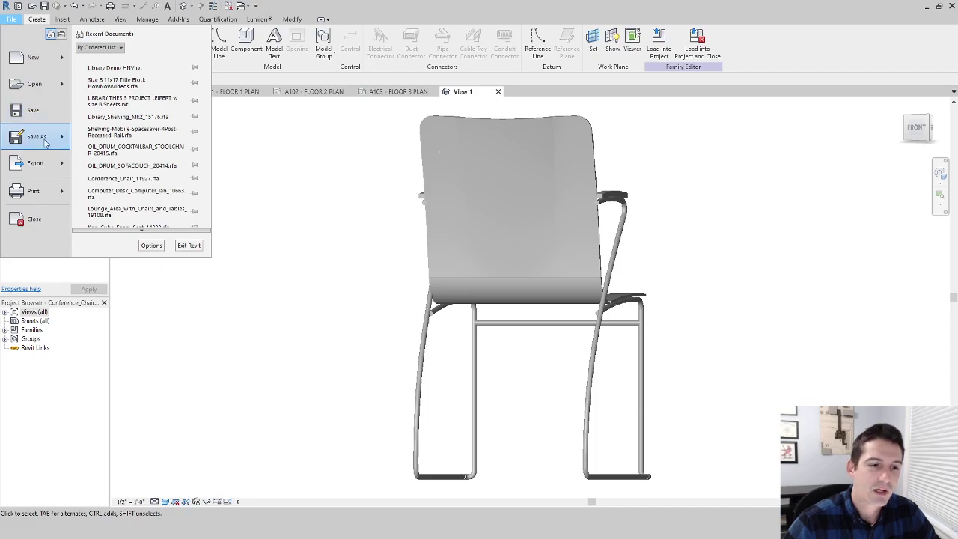
left_click(257, 295)
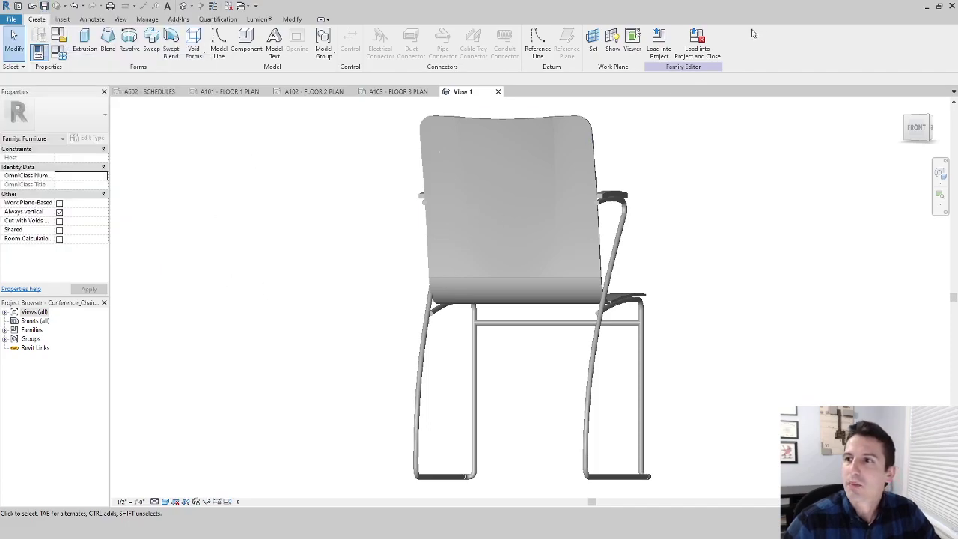
Save the conference chair family over its existing file and load it into the project, closing it and overwriting the existing version
left_click(699, 45)
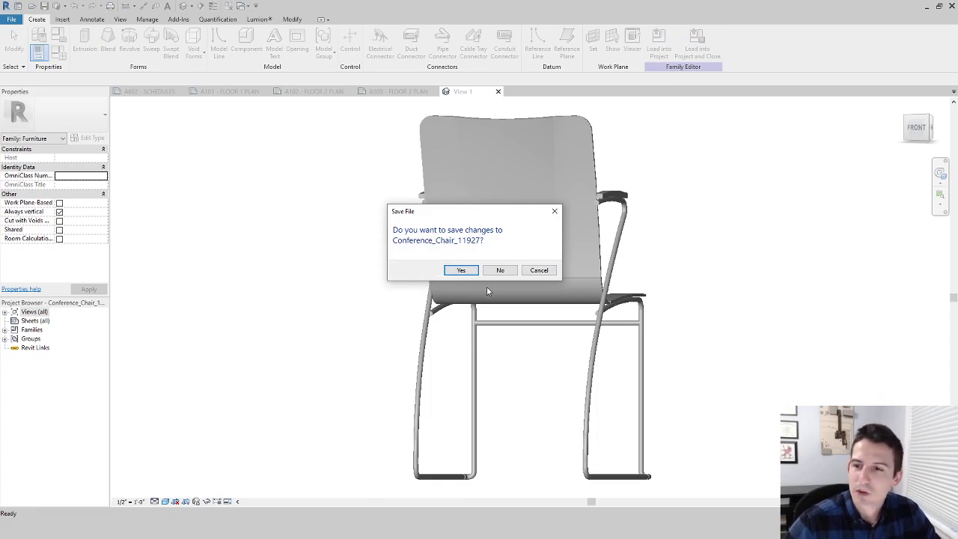
left_click(462, 271)
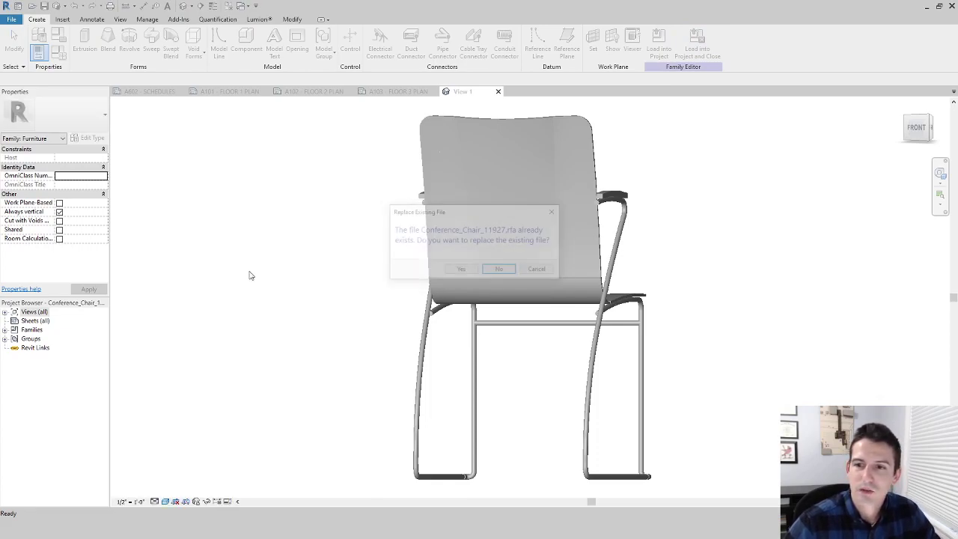
left_click(461, 270)
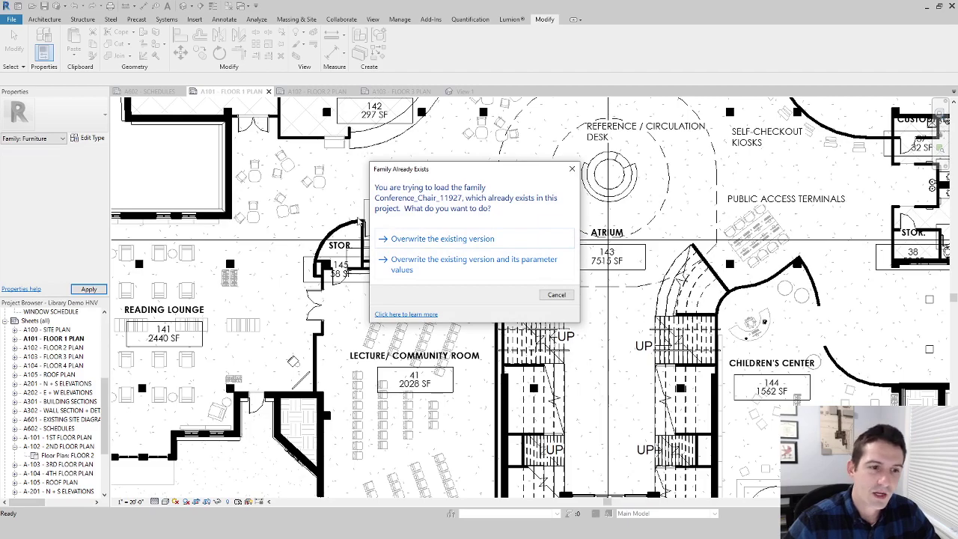
left_click(424, 240)
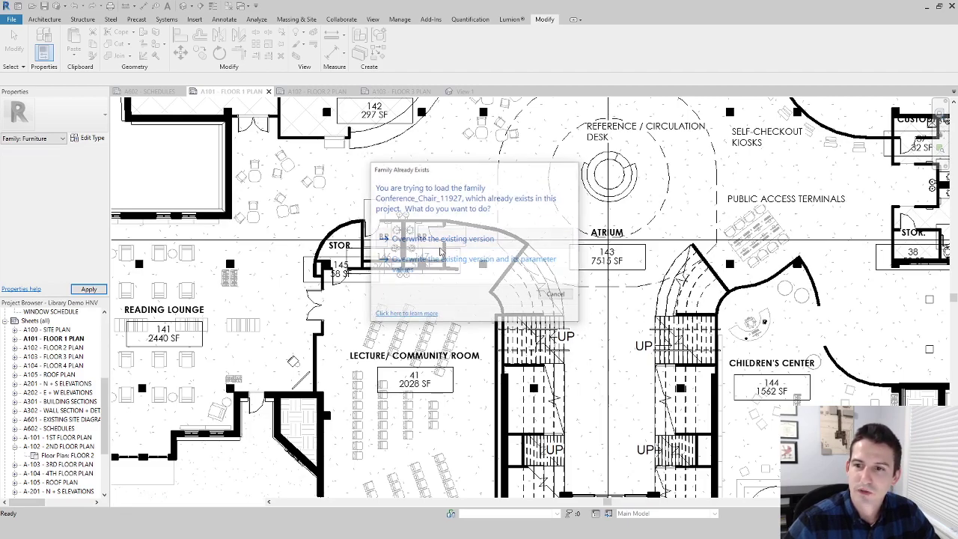
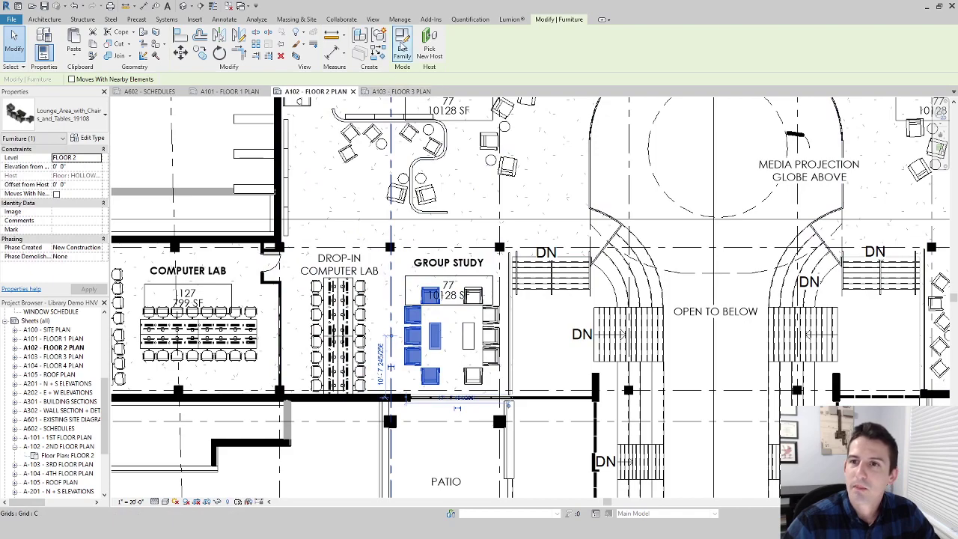
Open the lounge area seating family from the Group Study space for editing and review its category and family parameter settings
double_click(411, 292)
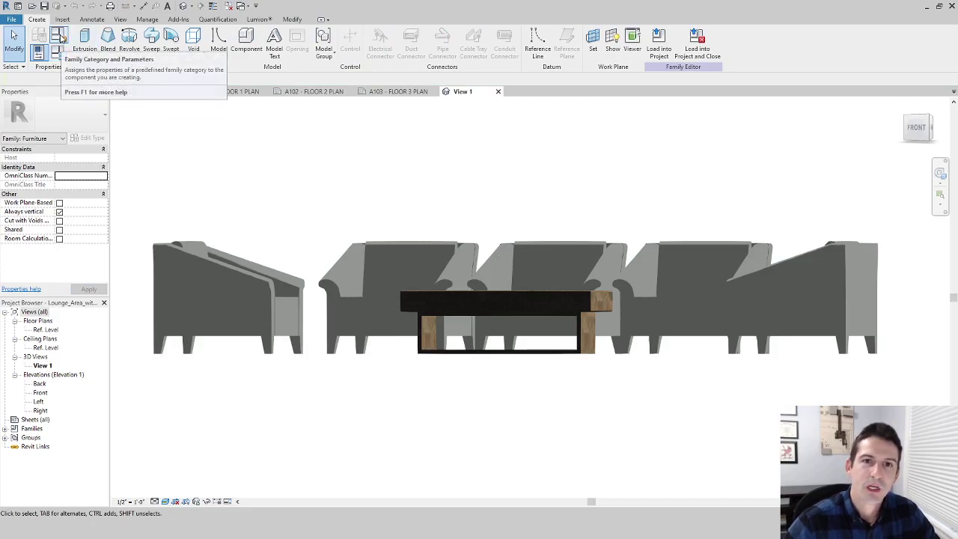
left_click(60, 37)
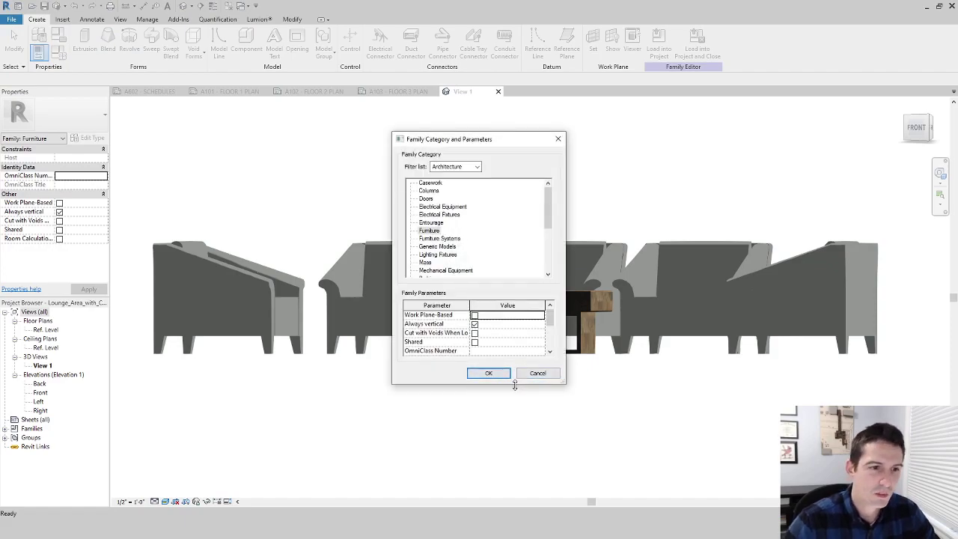
left_click(489, 374)
Add the shared parameter Demo to the lounge area family as a type parameter grouped under Other
left_click(58, 51)
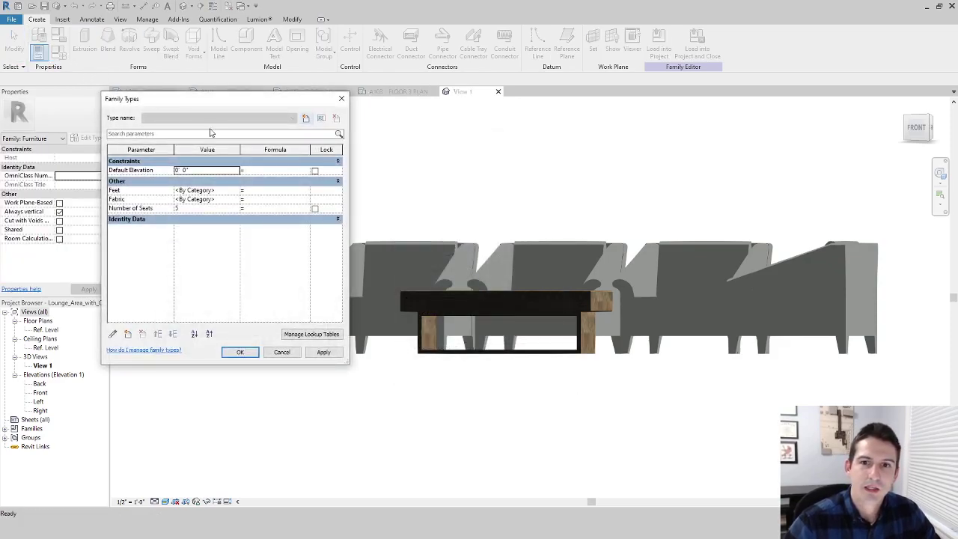
left_click(128, 334)
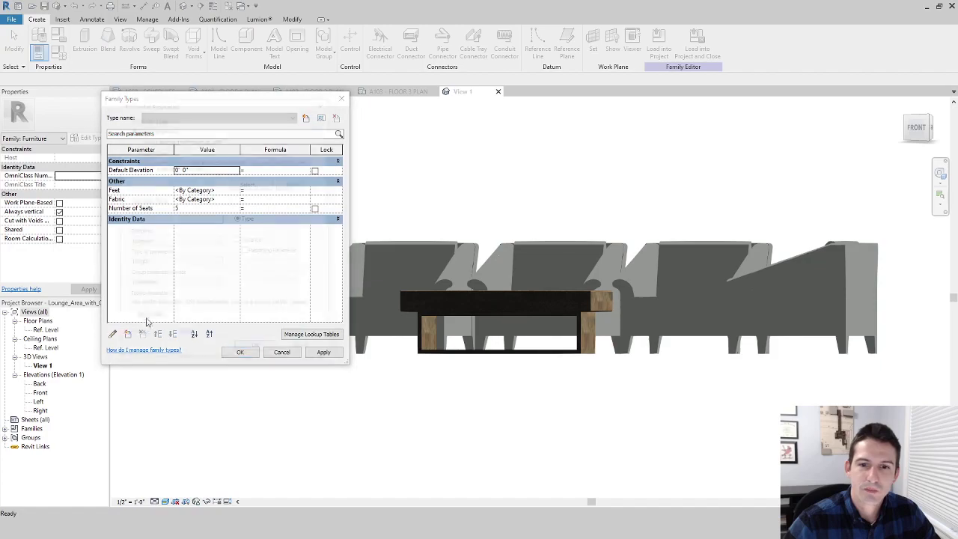
left_click(133, 151)
left_click(250, 183)
scroll(163, 251, "down", 5)
scroll(163, 250, "up", 4)
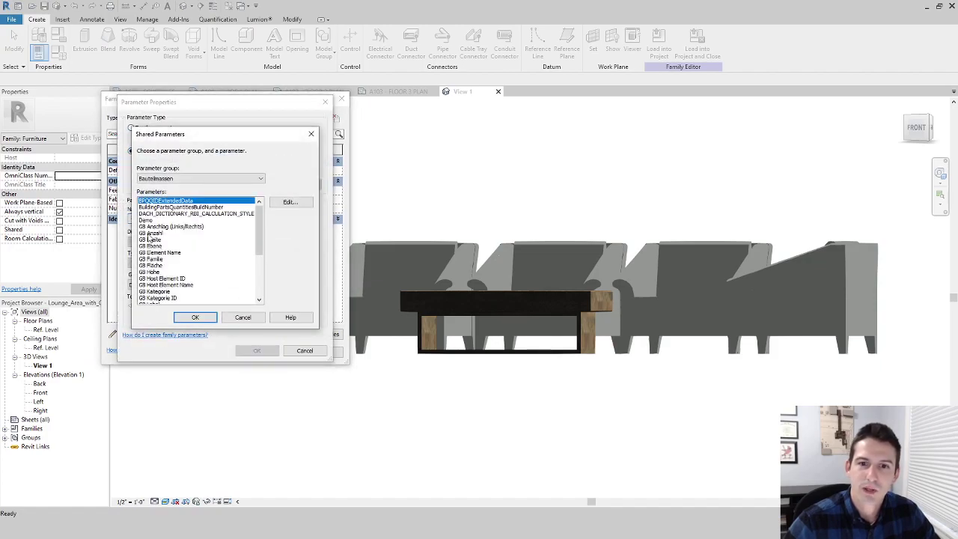
left_click(146, 220)
left_click(194, 317)
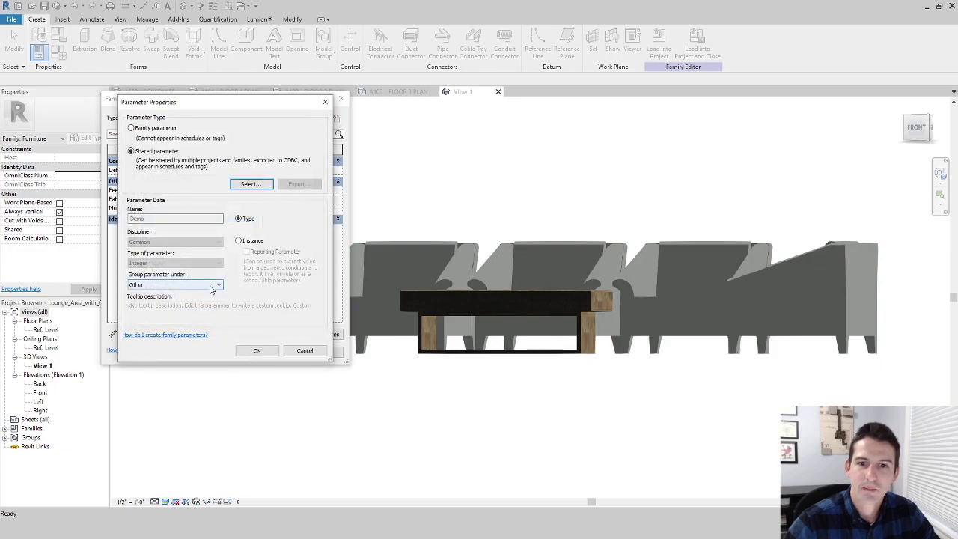
left_click(257, 350)
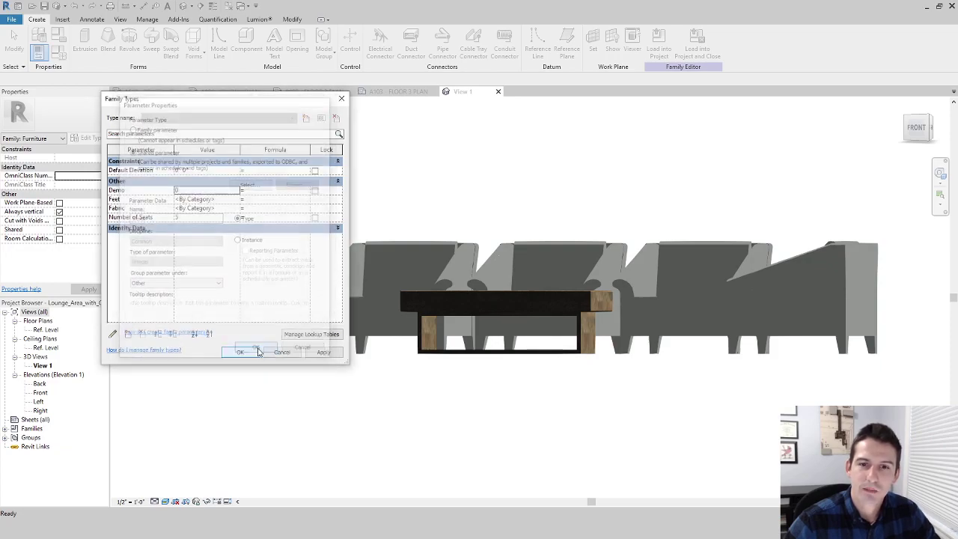
Set the lounge area family's Demo parameter to 5 and accept the family type changes
left_click_drag(201, 100, 326, 380)
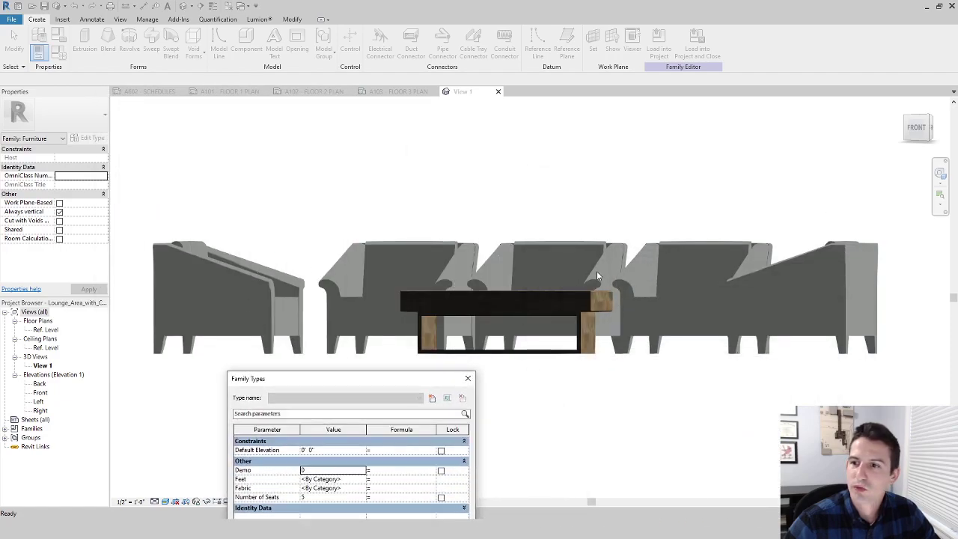
left_click_drag(388, 386, 303, 115)
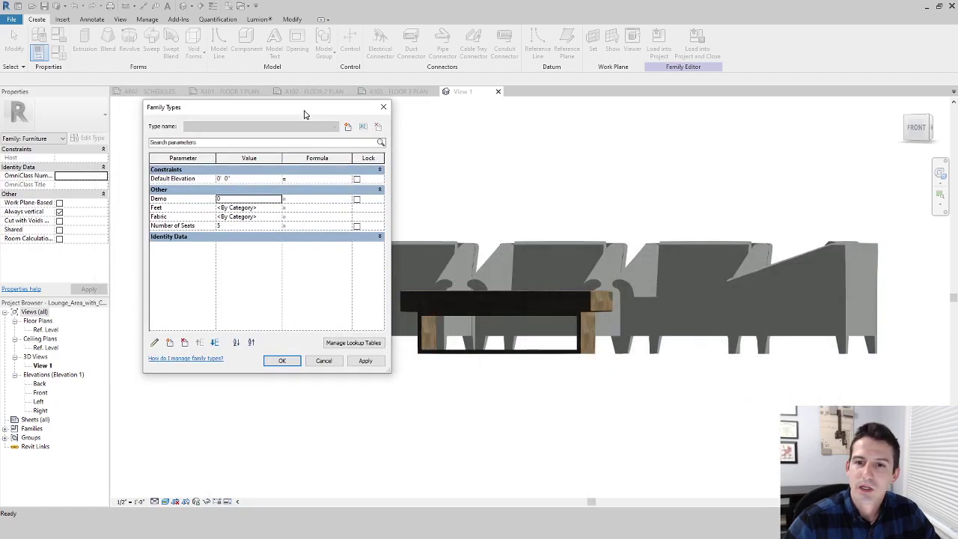
left_click(224, 197)
type("5")
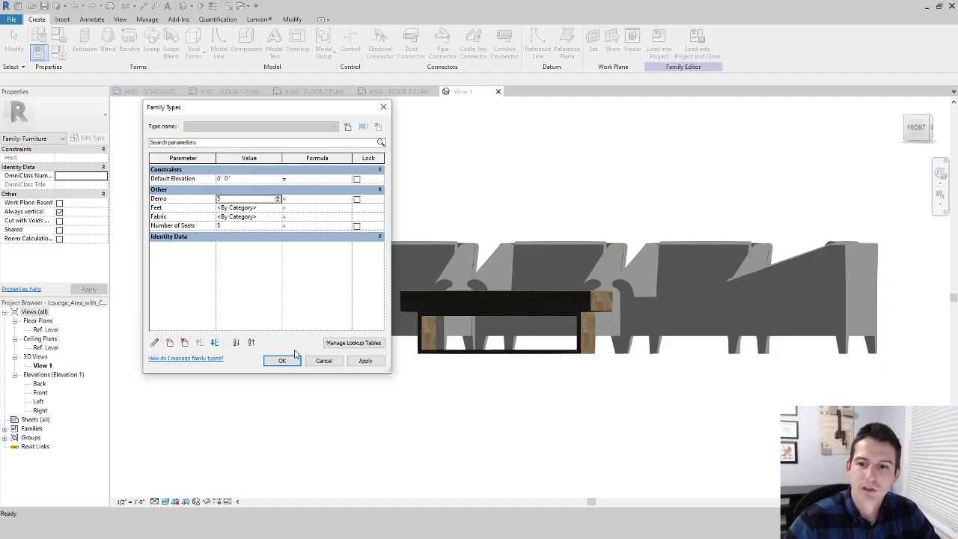
left_click(284, 362)
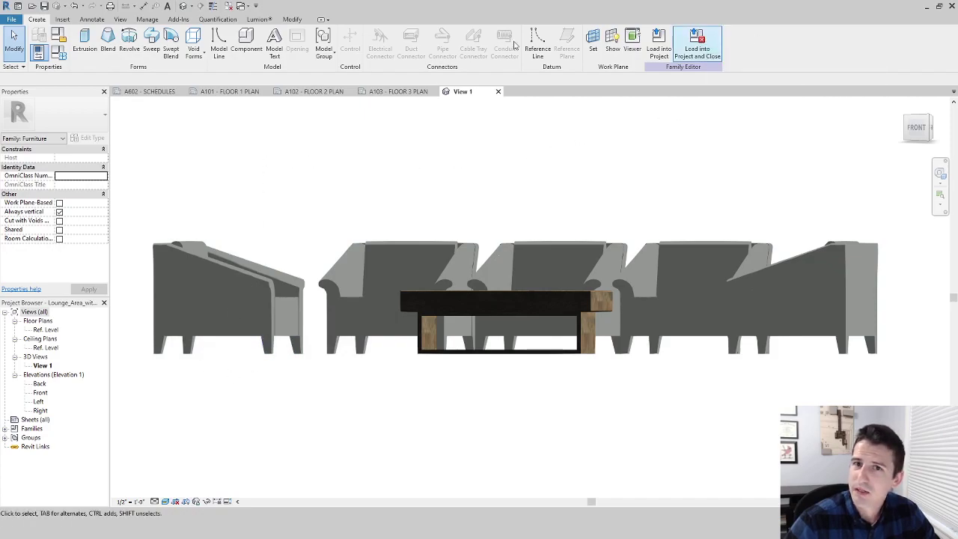
Save the lounge area family over its existing file and load it into the project, closing it and overwriting the existing version
left_click(44, 7)
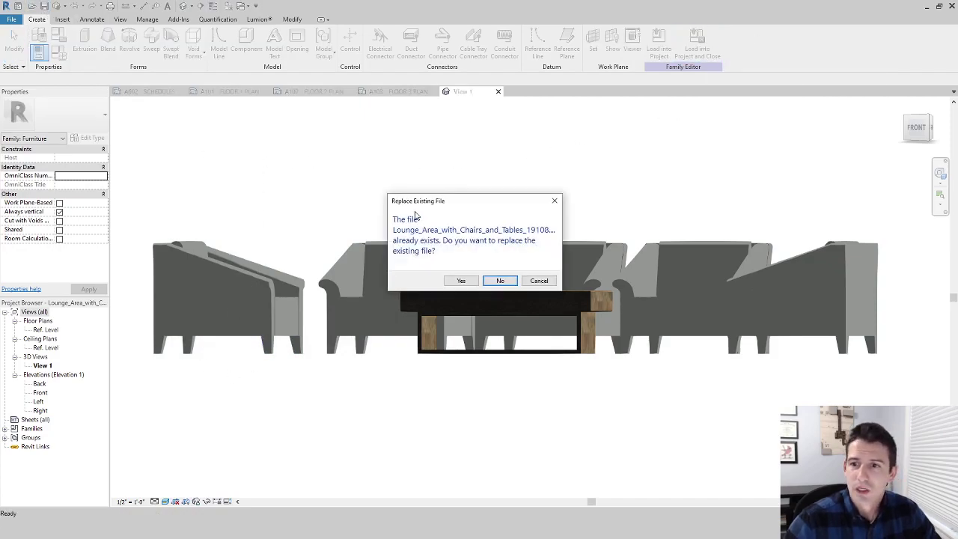
left_click(461, 278)
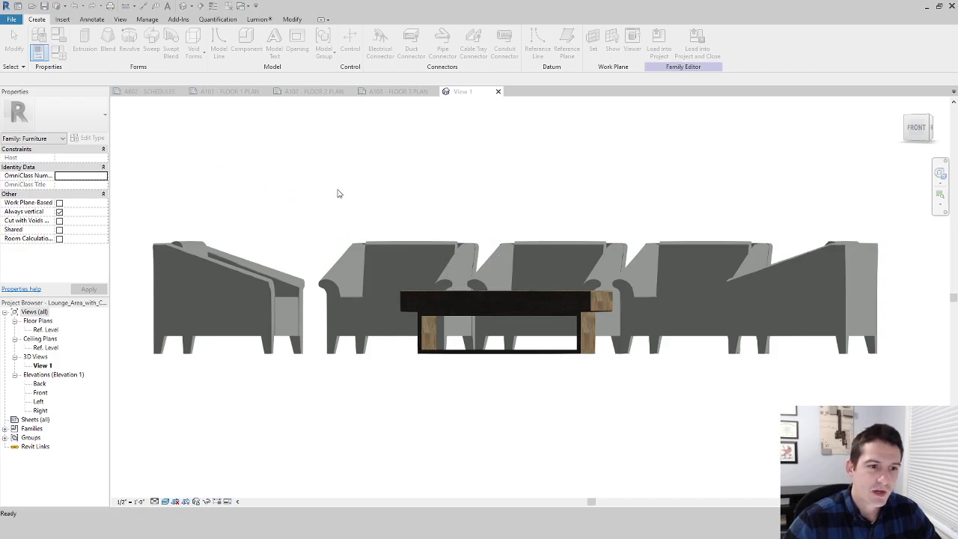
left_click(697, 45)
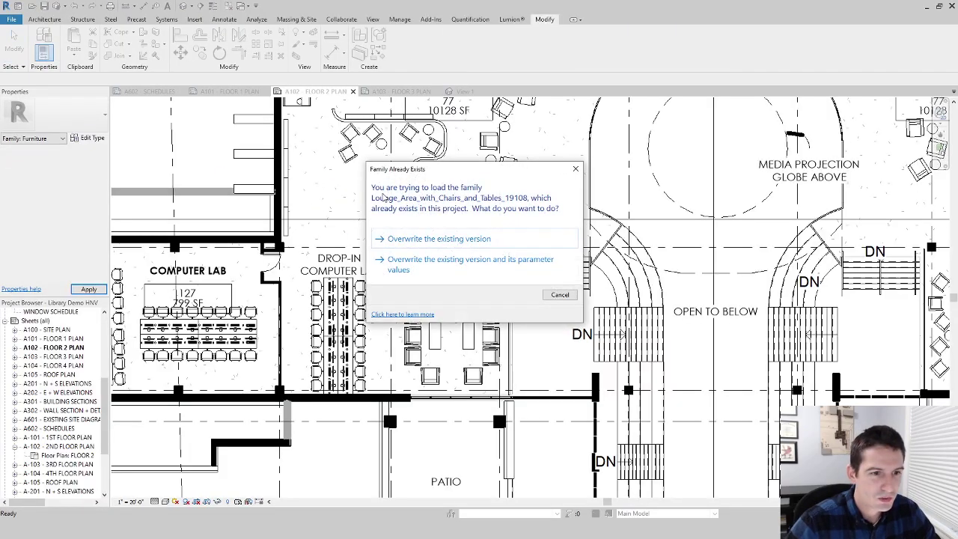
left_click(406, 239)
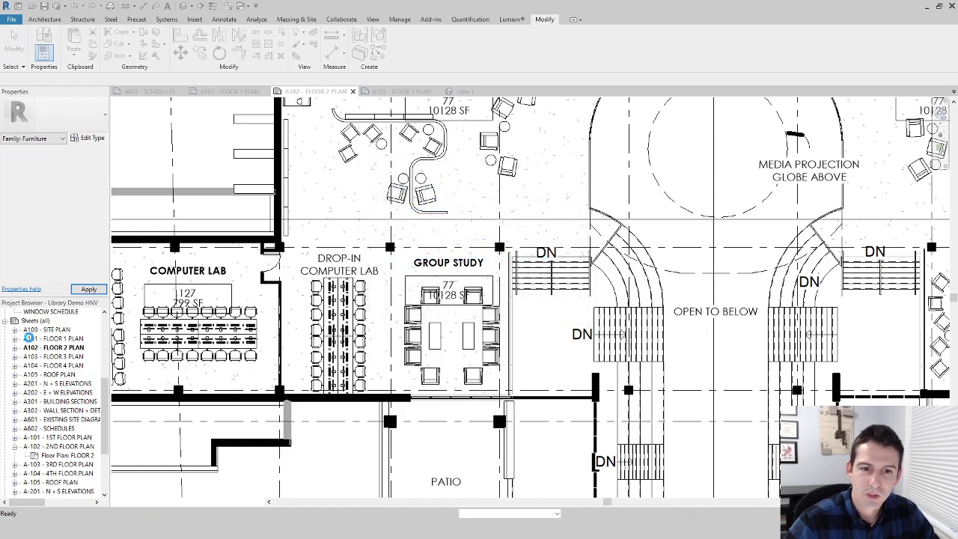
Start a new schedule in the library project for the Furniture category
left_click_drag(104, 419, 104, 318)
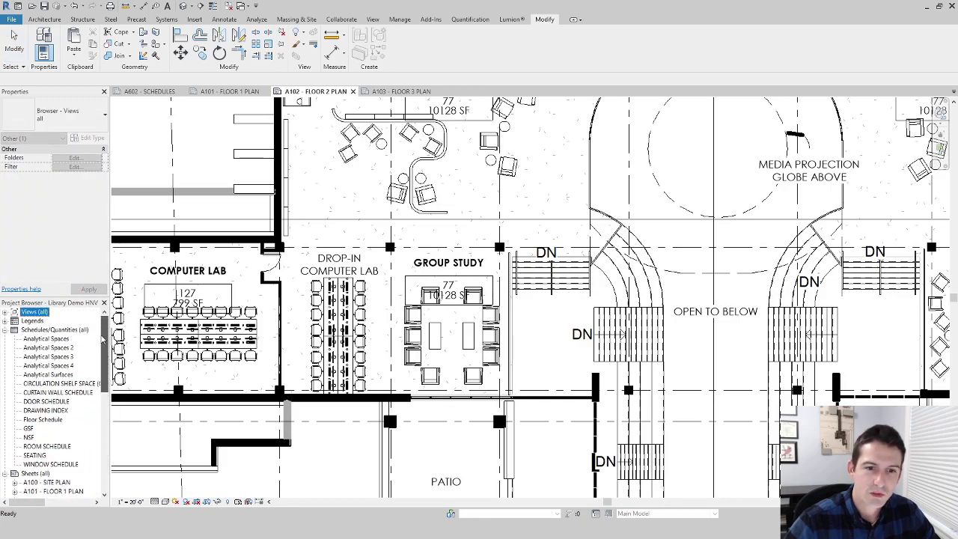
right_click(39, 330)
left_click(74, 337)
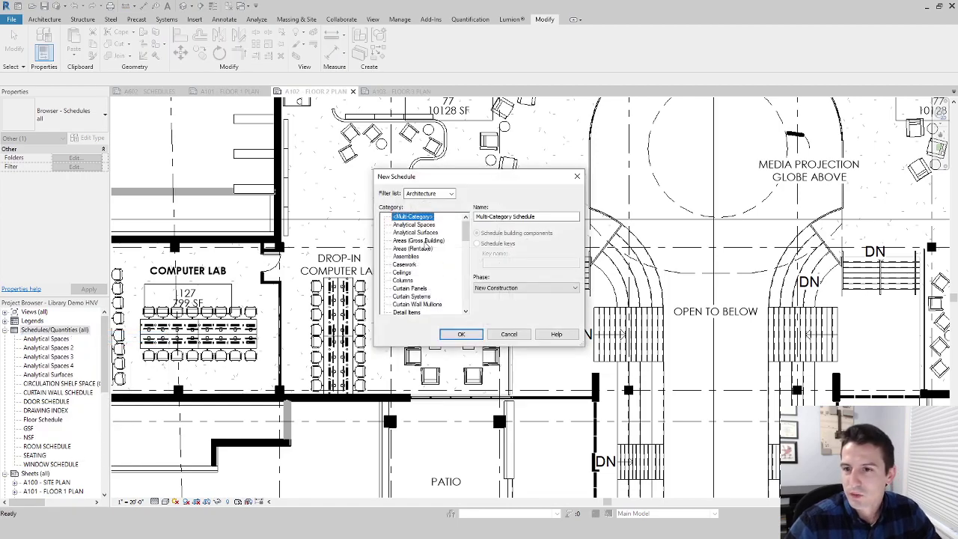
scroll(417, 288, "down", 3)
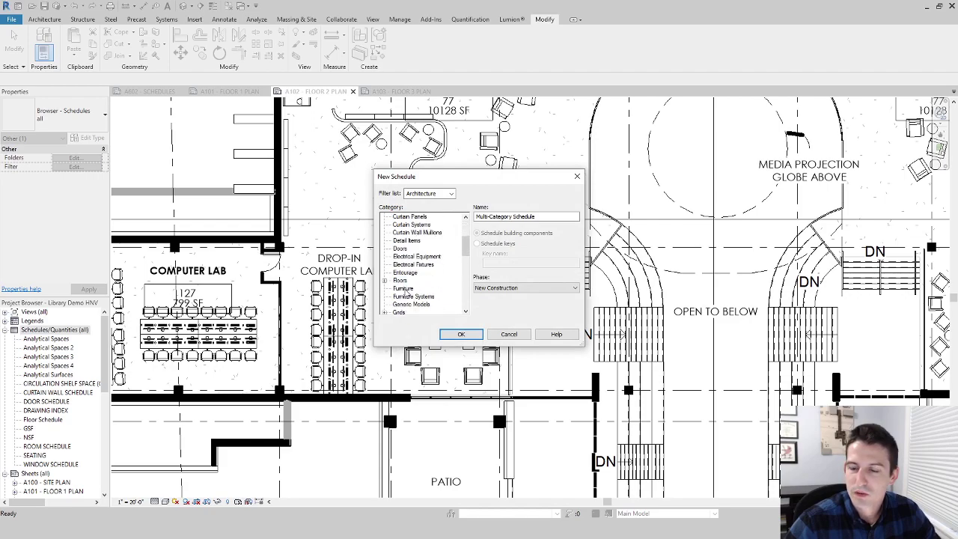
left_click(404, 288)
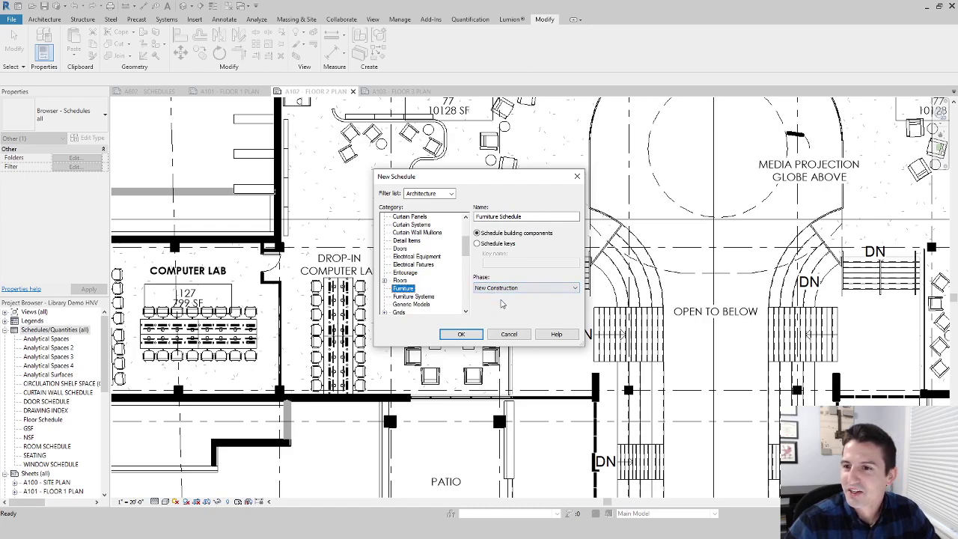
Name the furniture schedule "Demo Count (Number of Seats)" and create it as a building components schedule
triple_click(508, 216)
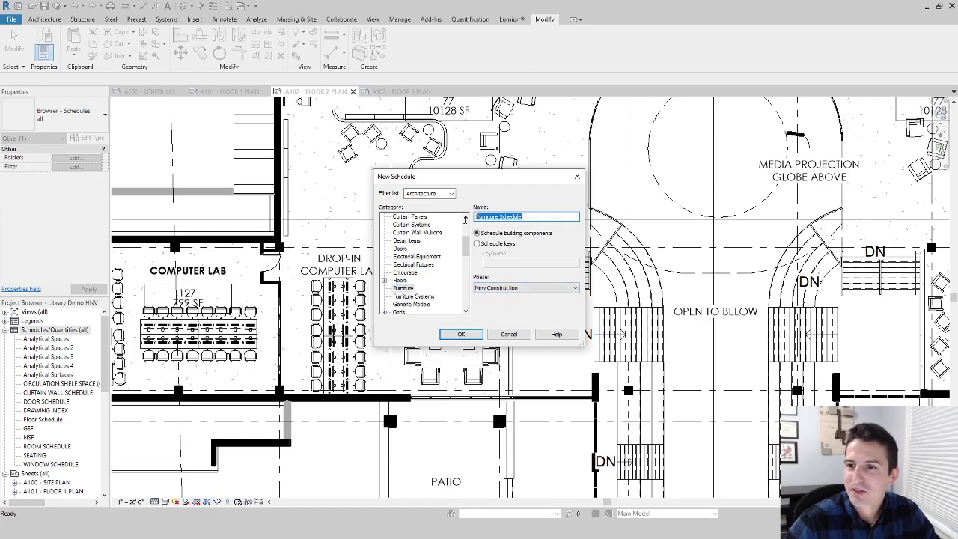
type("Demo Count (N")
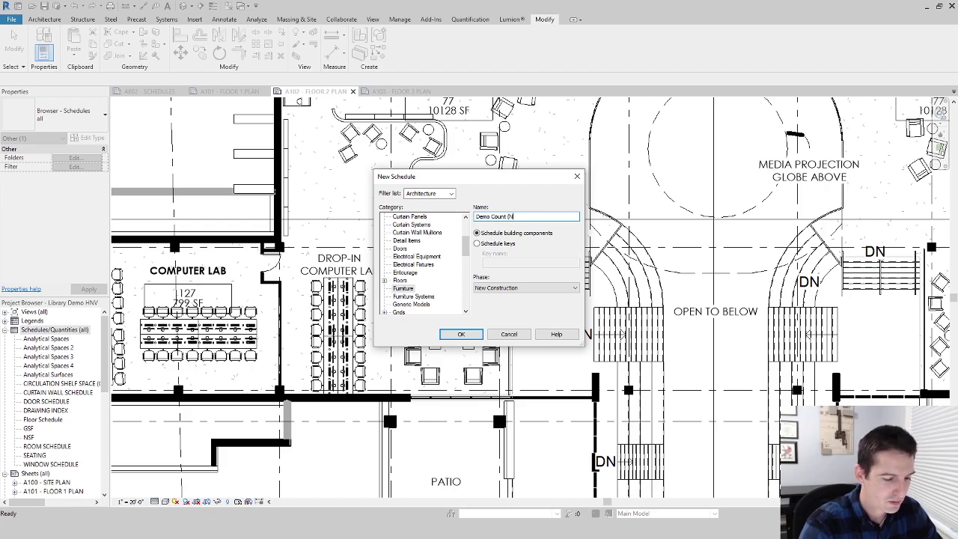
type("unmber of Se")
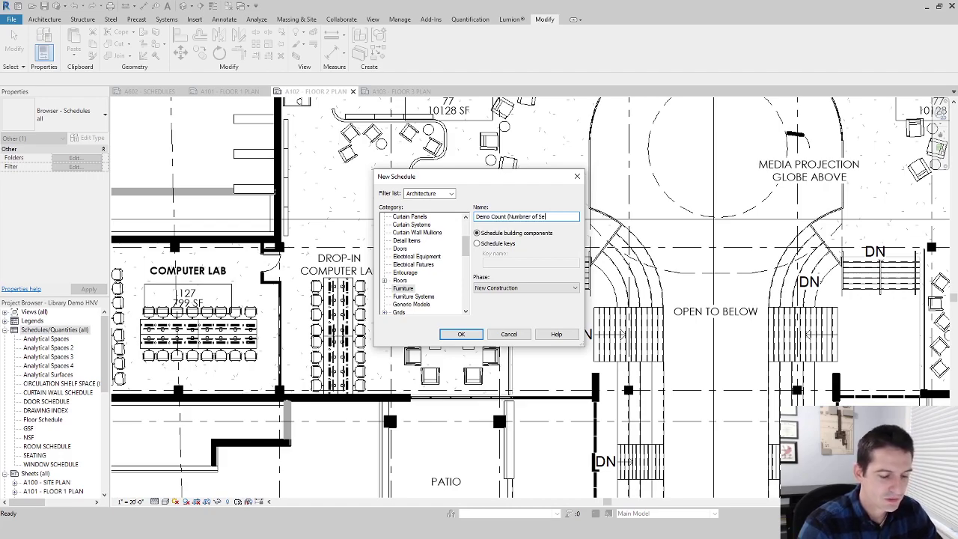
type("ats")
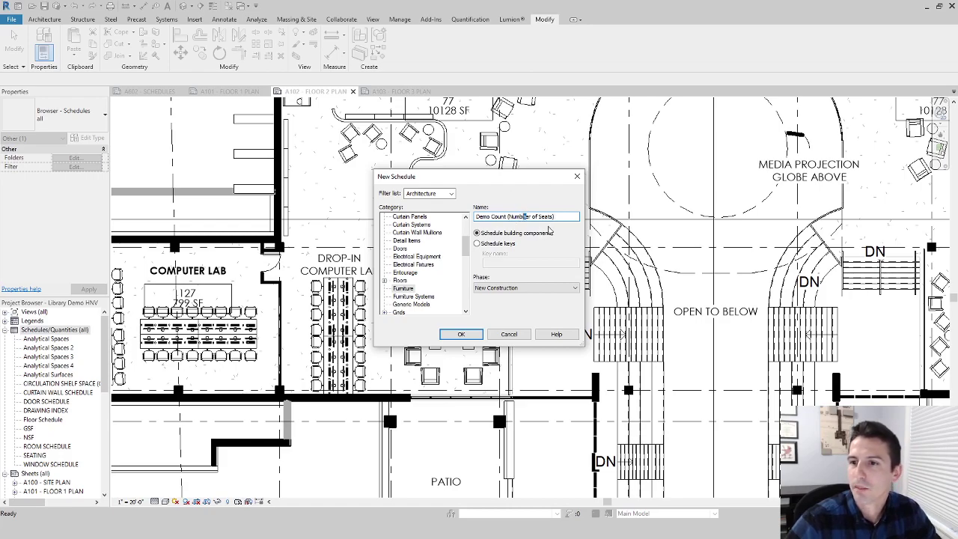
key("BackSpace")
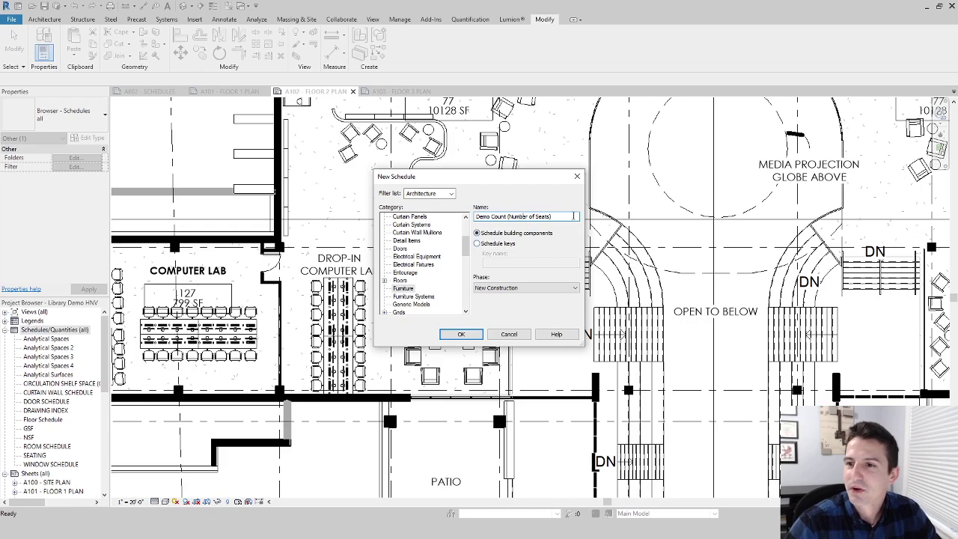
left_click(465, 334)
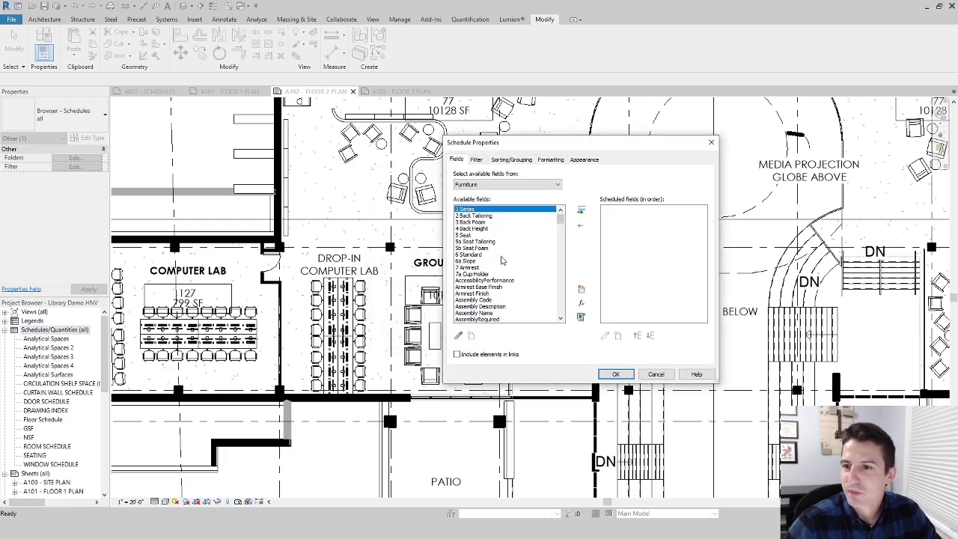
Add the Count field to the furniture schedule's scheduled fields
scroll(486, 247, "down", 5)
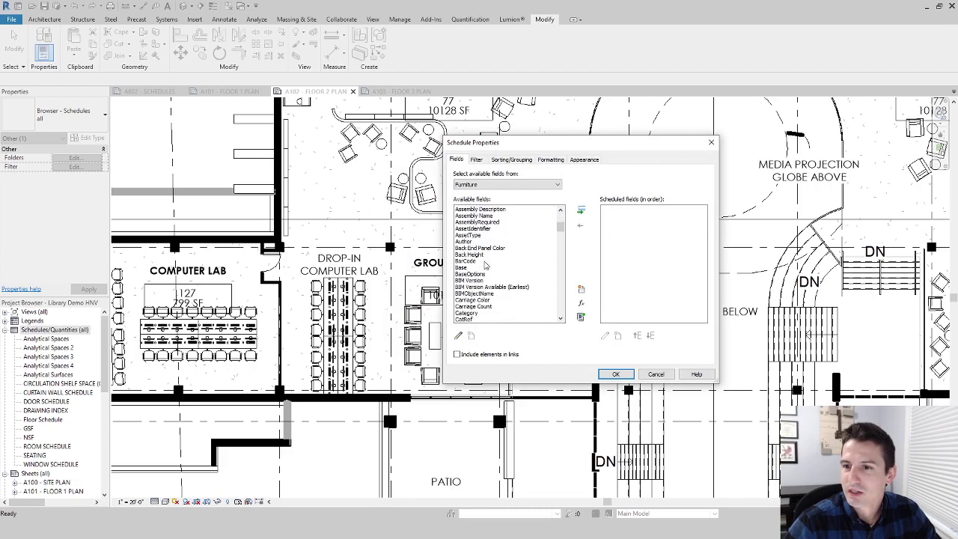
scroll(483, 284, "down", 5)
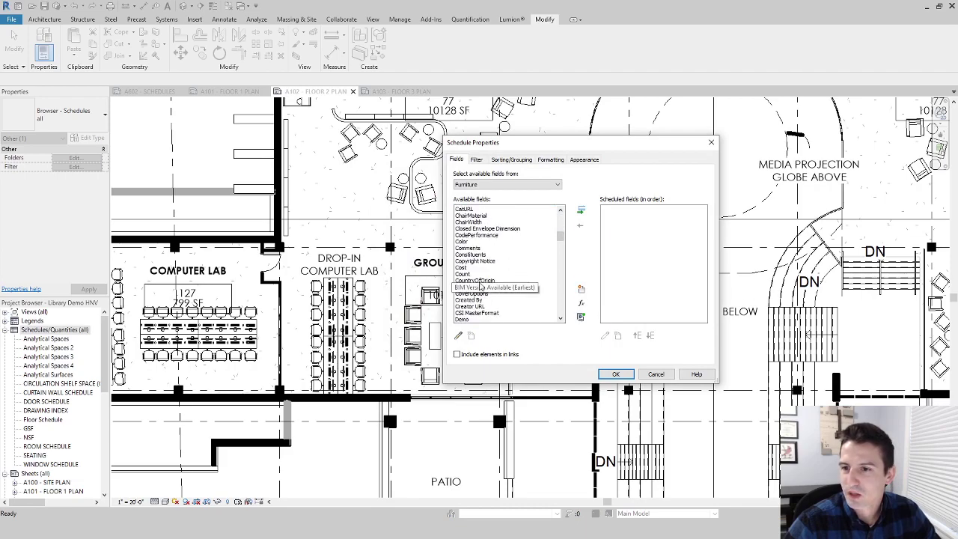
left_click(465, 274)
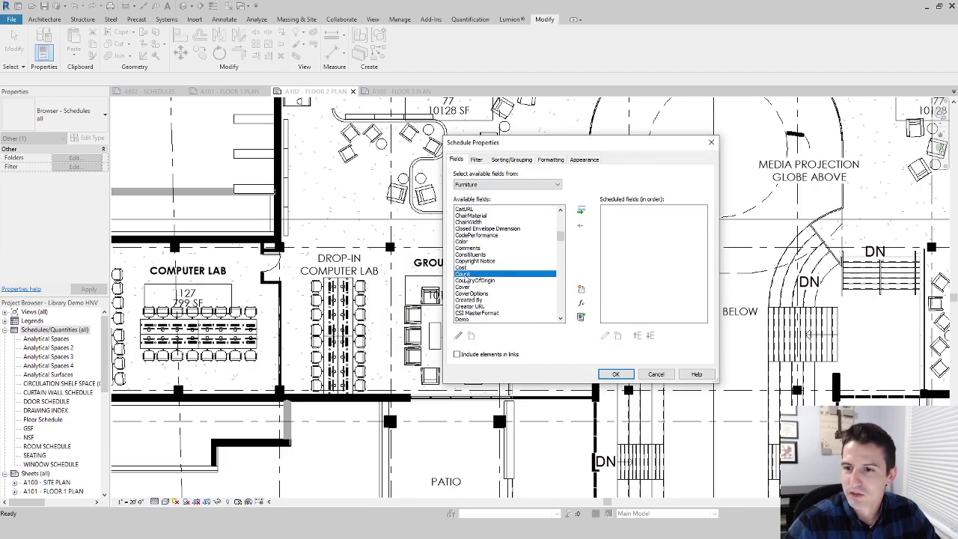
left_click(581, 211)
Add the Family and Type field to the furniture schedule and order it above Count
scroll(475, 299, "down", 1)
scroll(476, 298, "down", 9)
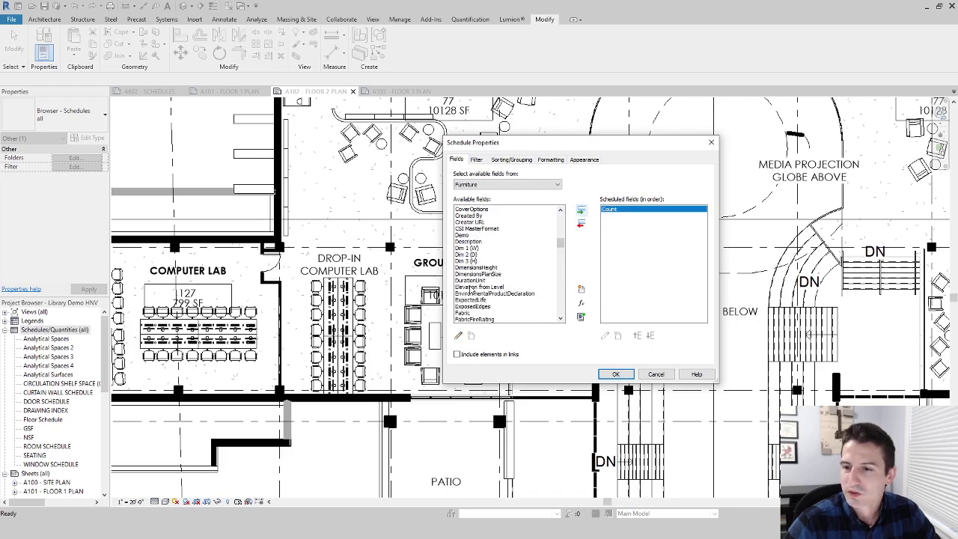
left_click(470, 261)
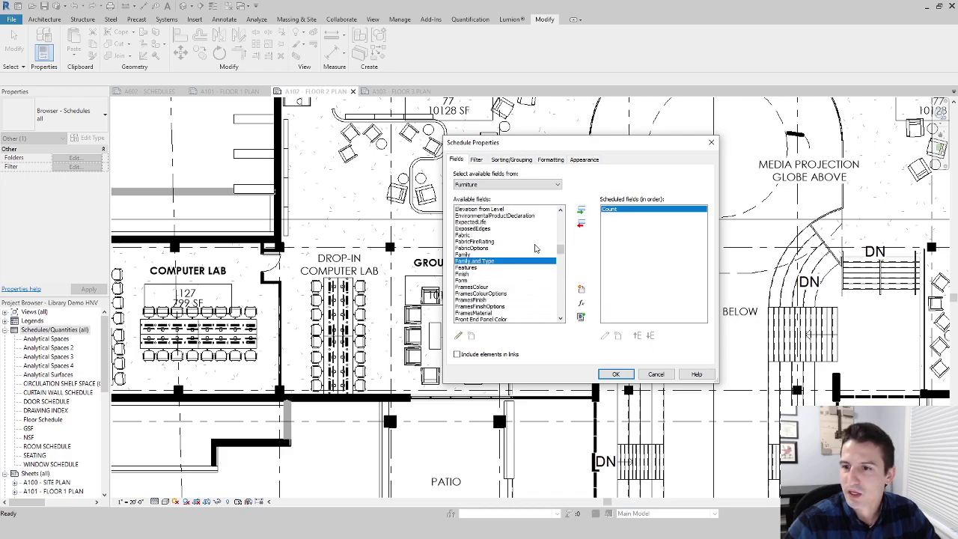
left_click(582, 211)
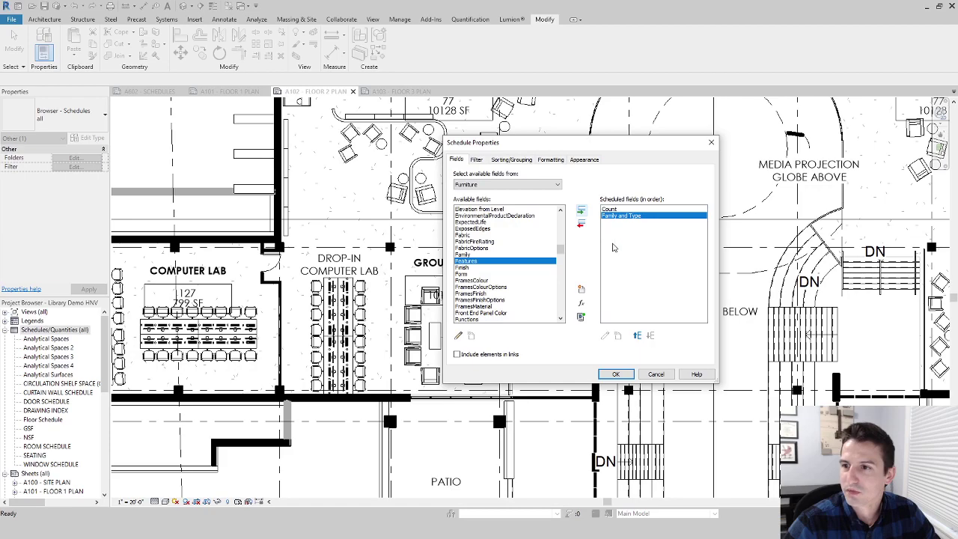
left_click(637, 335)
Add the Demo parameter to the scheduled fields and order it below Count
scroll(474, 271, "down", 2)
scroll(477, 271, "down", 7)
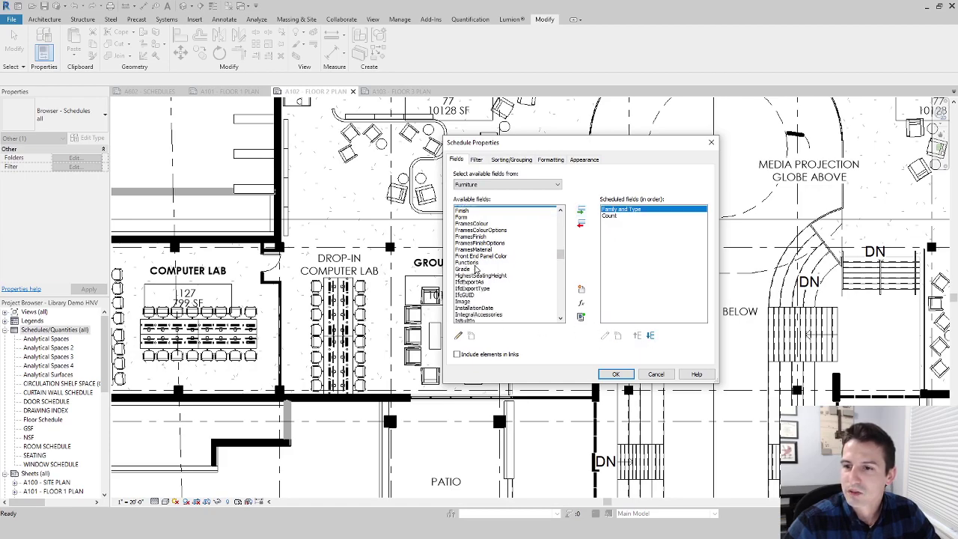
scroll(477, 269, "up", 10)
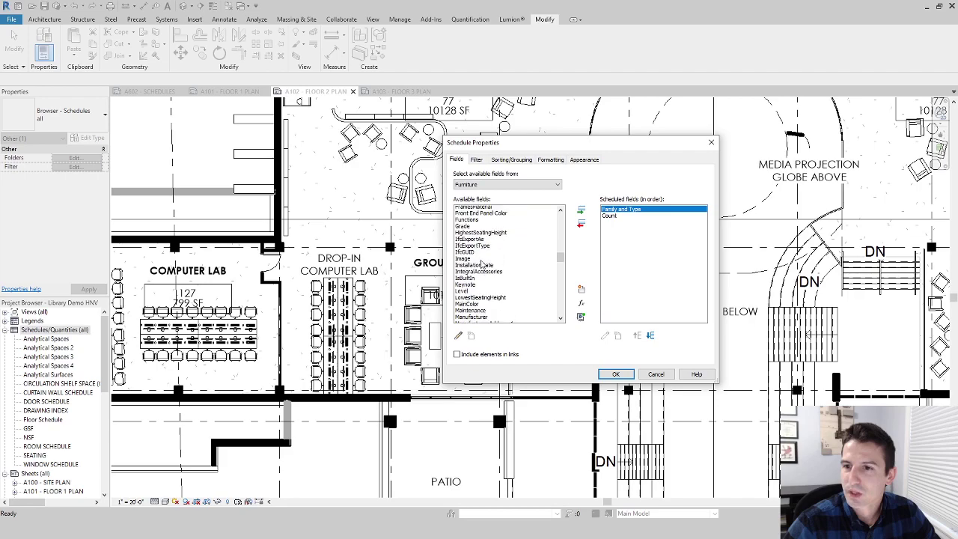
scroll(468, 228, "up", 2)
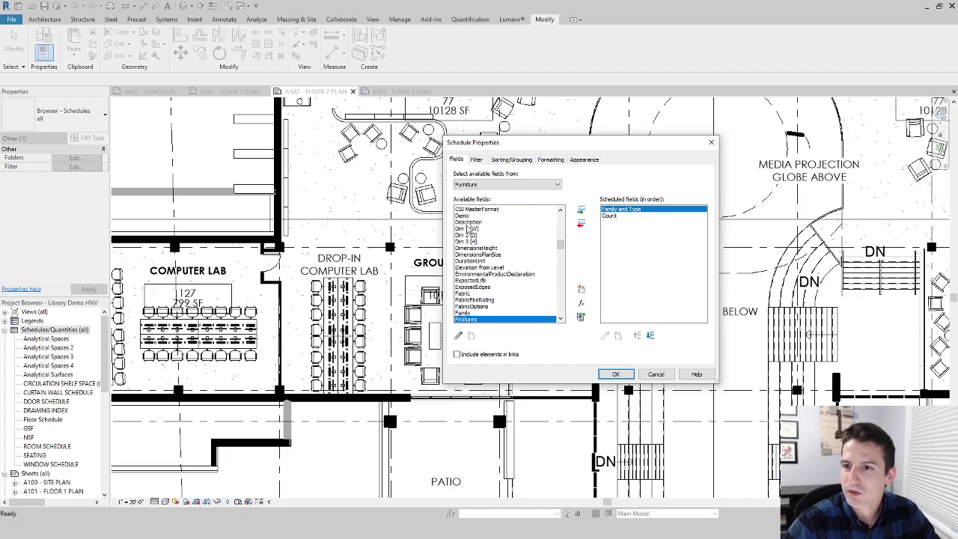
left_click(461, 216)
left_click(580, 210)
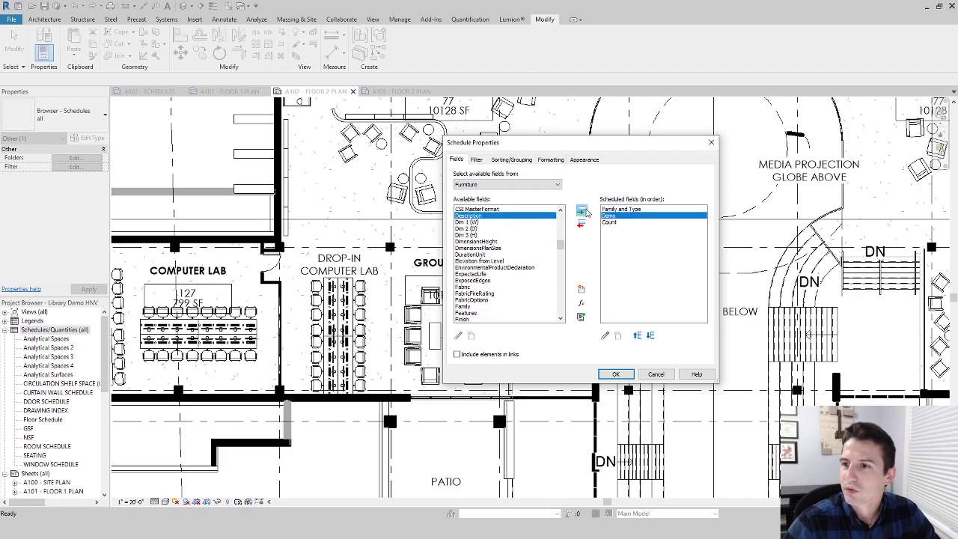
left_click(650, 336)
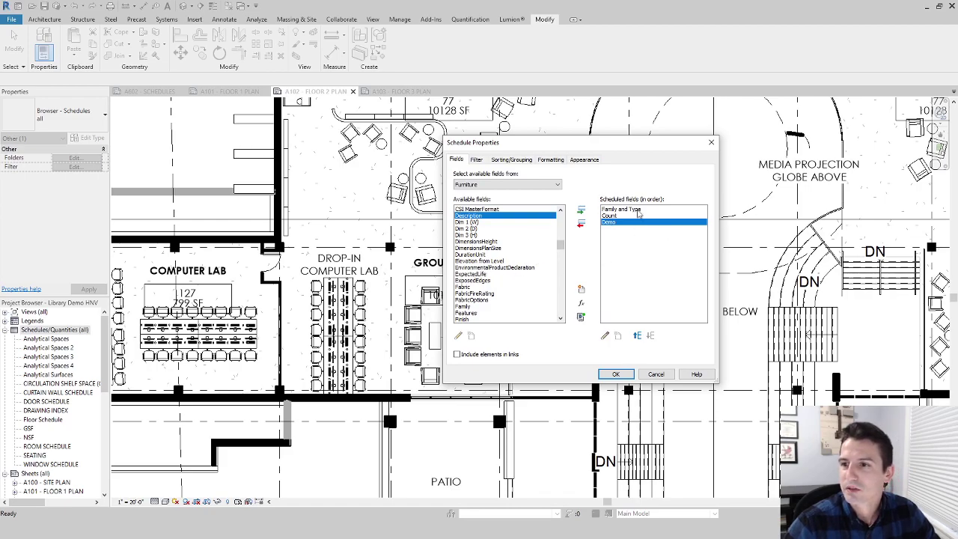
Filter the schedule to furniture for which the Demo parameter exists
left_click(476, 159)
left_click(517, 176)
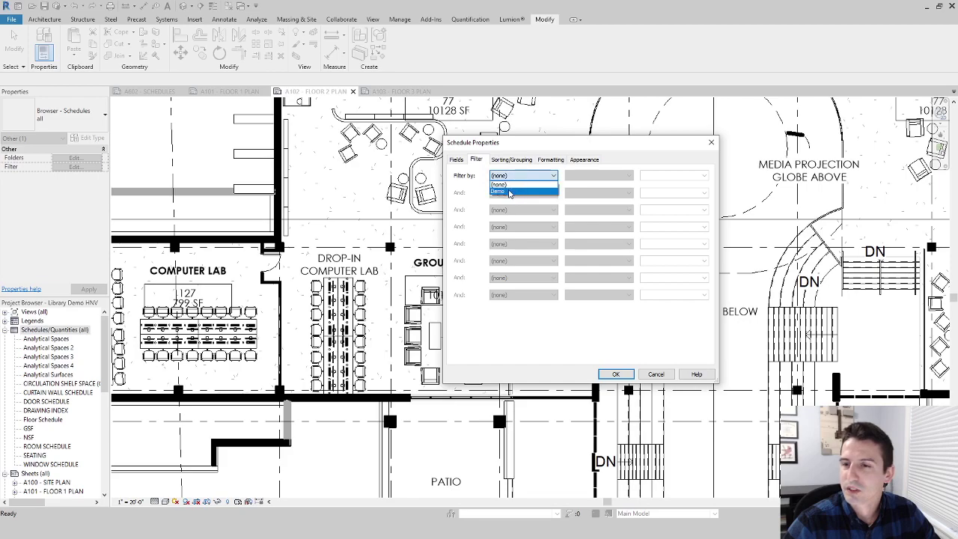
left_click(508, 192)
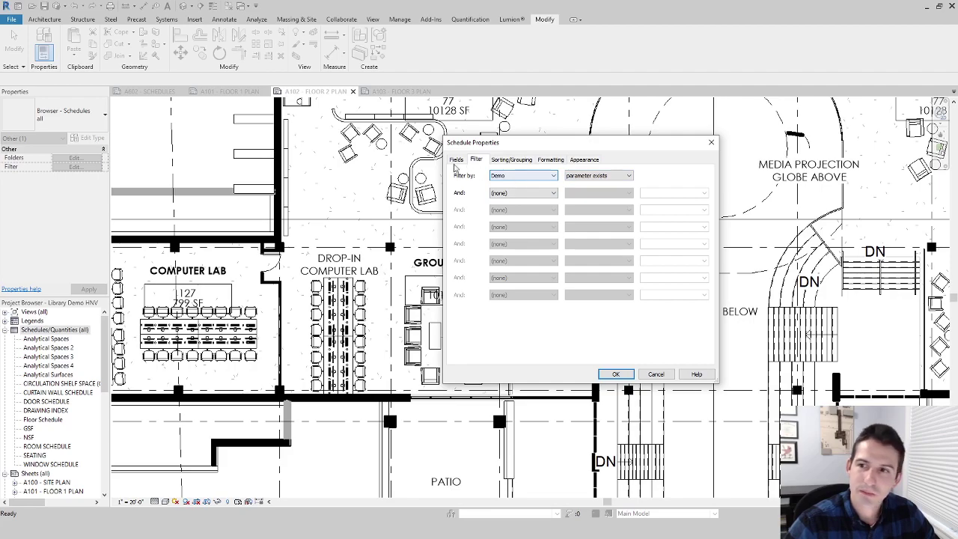
Sort the schedule by Family and Type, turn off itemizing every instance, and enable grand totals with title, count, and totals
left_click(513, 159)
left_click(525, 177)
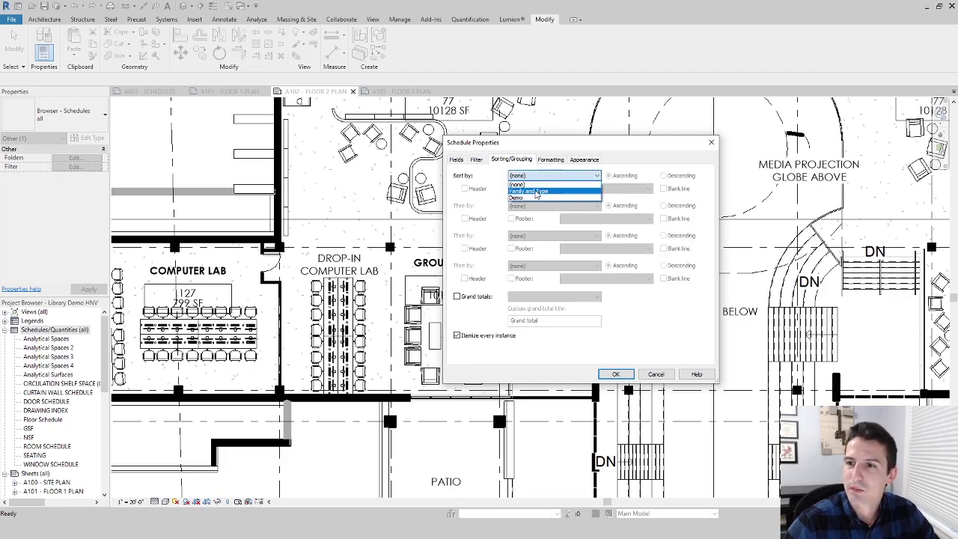
left_click(536, 192)
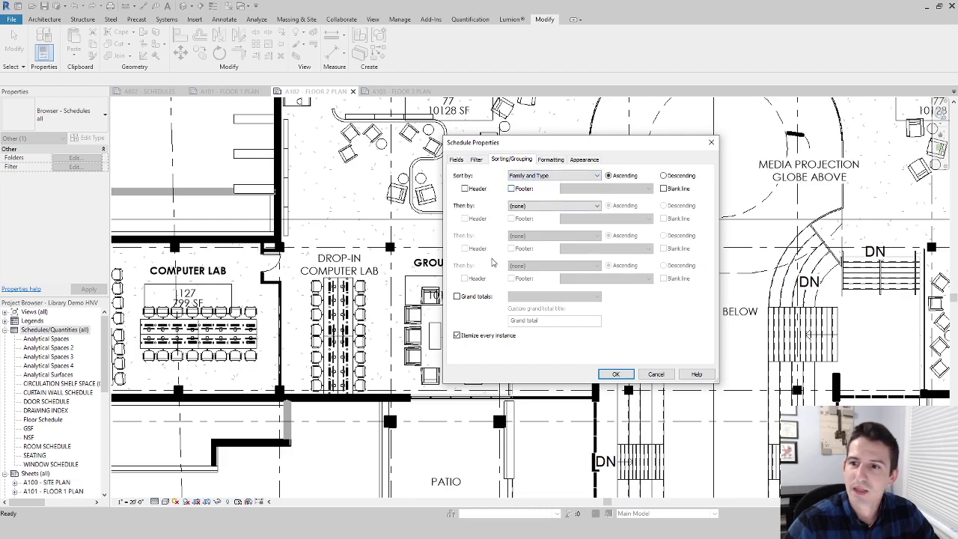
left_click(457, 336)
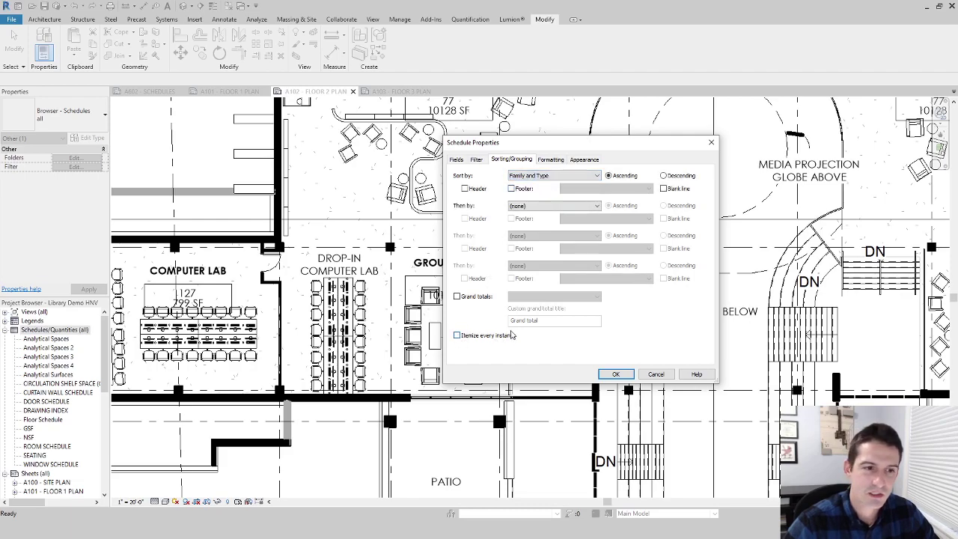
left_click(456, 297)
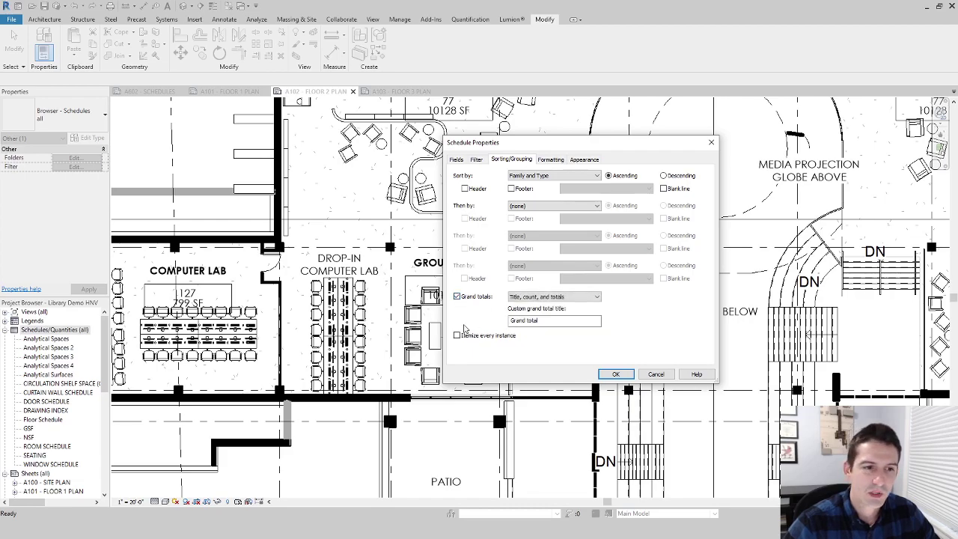
Format the Count field with center alignment and have it calculate totals
left_click(550, 160)
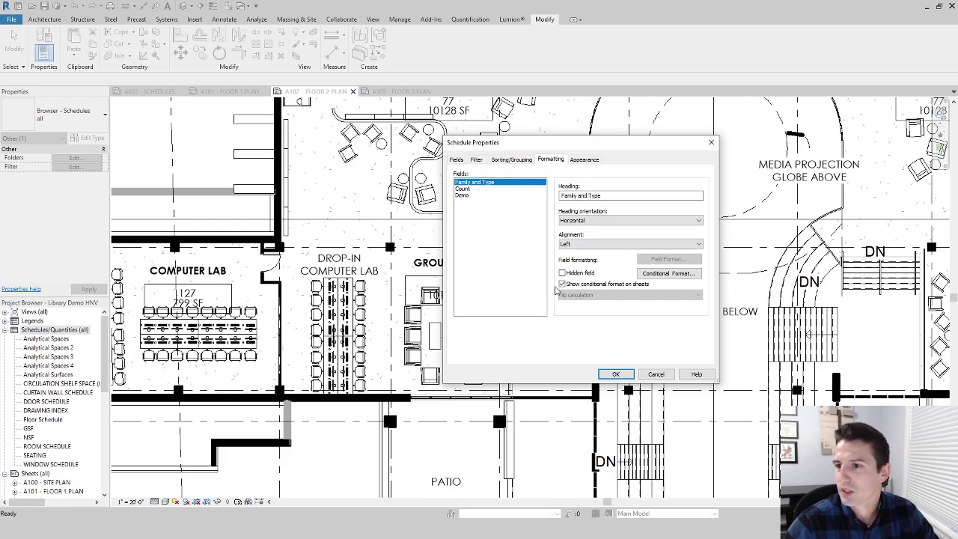
left_click(464, 196)
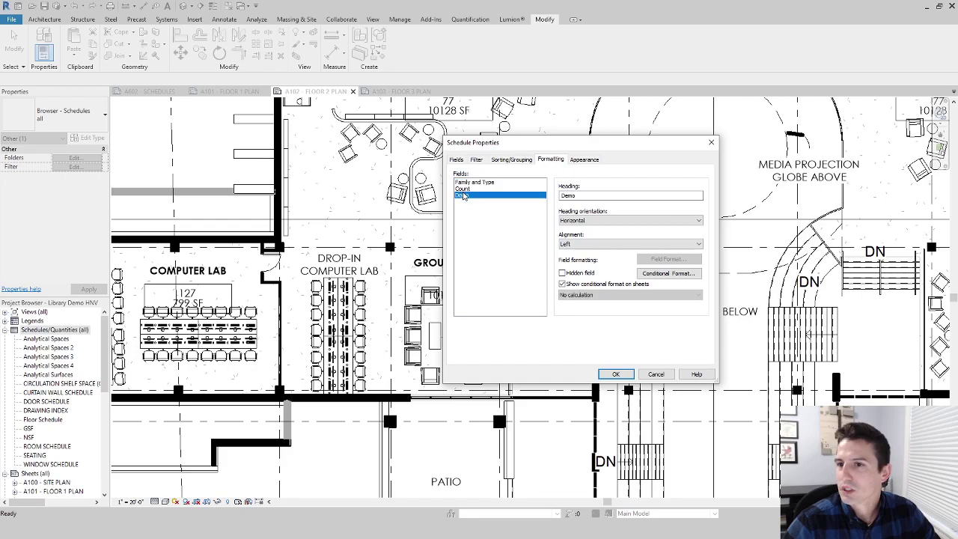
left_click(465, 189)
left_click(585, 223)
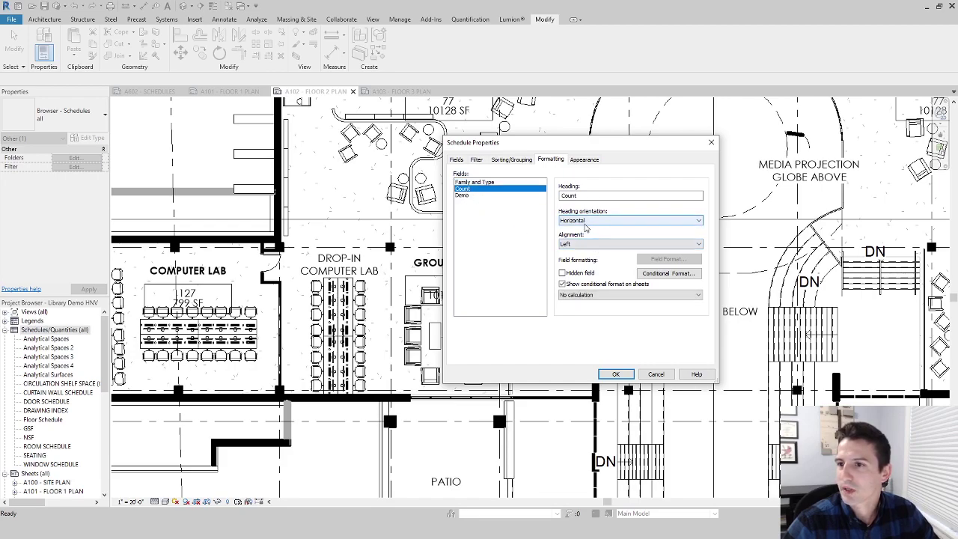
left_click(584, 244)
left_click(580, 259)
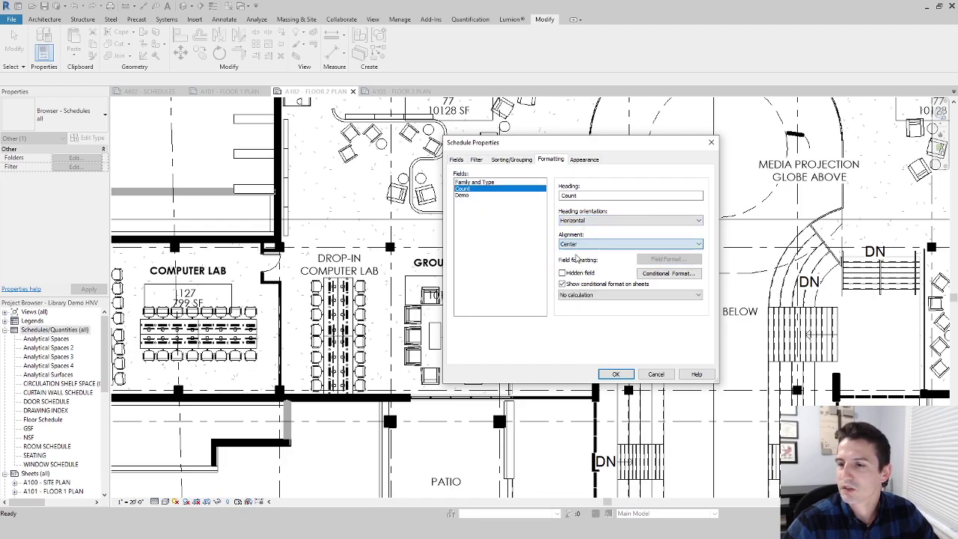
left_click(575, 296)
left_click(584, 313)
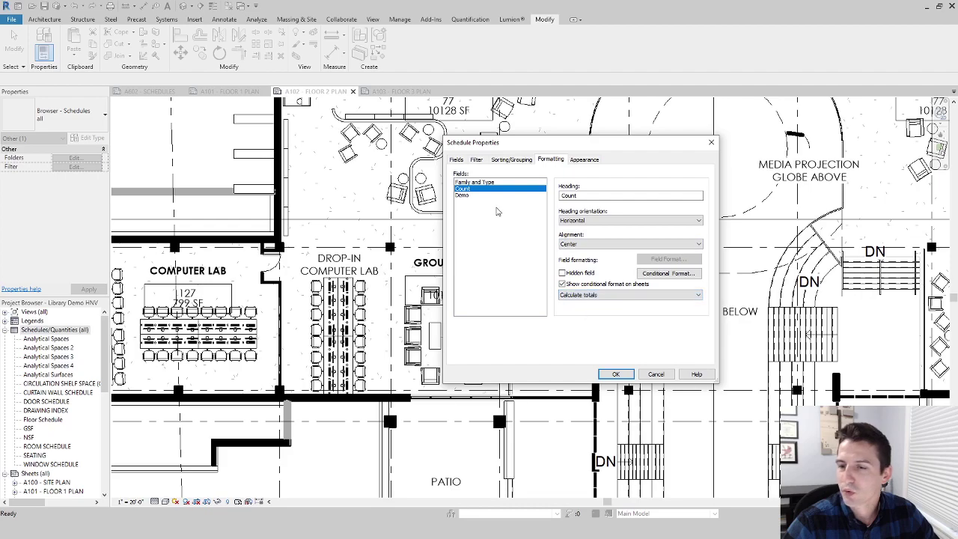
Change the Demo field's heading to "Demo (number of seats)" and have the field calculate totals
left_click(464, 195)
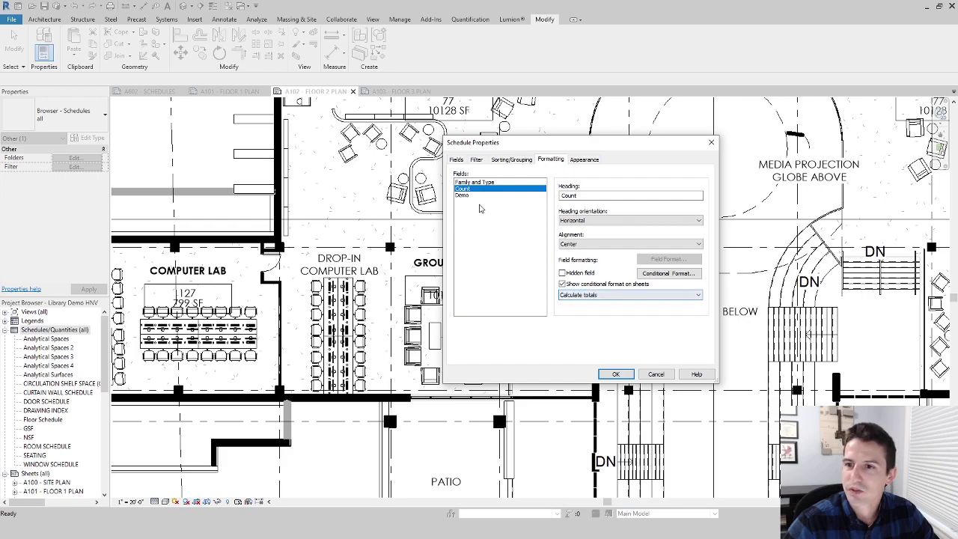
left_click(576, 196)
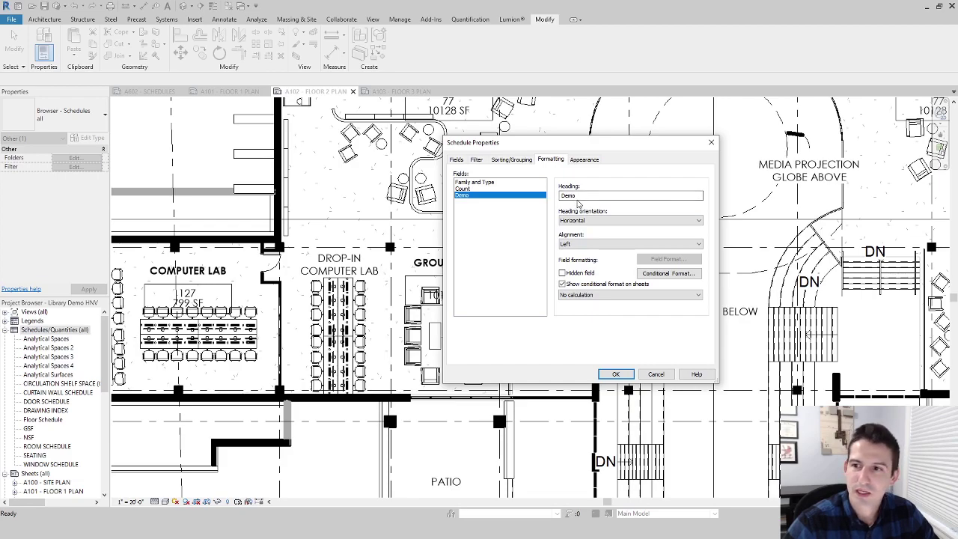
type("(n")
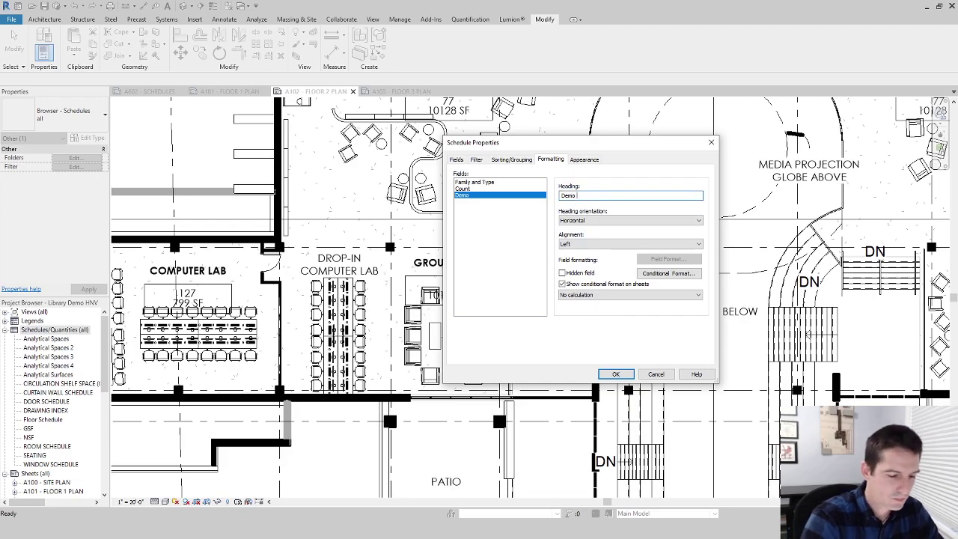
type("umber of seats")
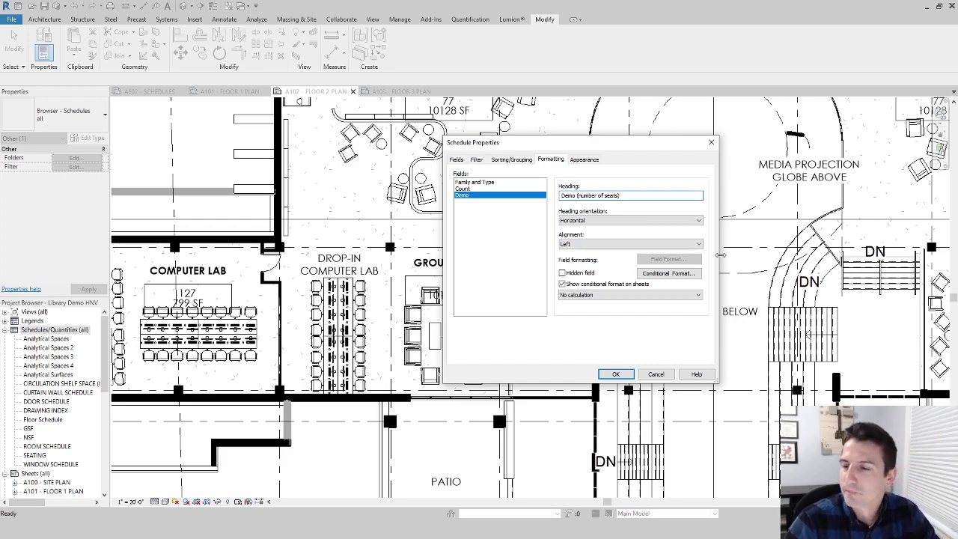
left_click(561, 294)
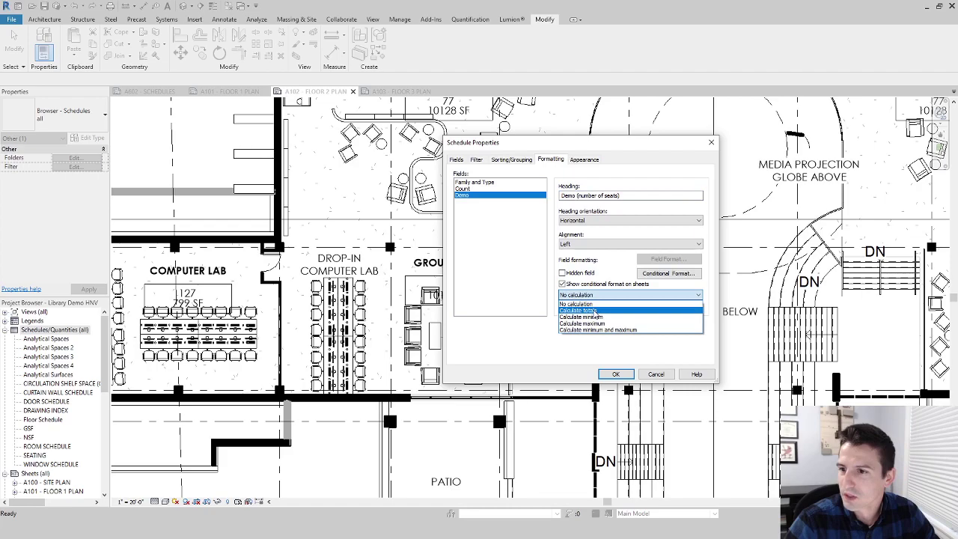
left_click(594, 309)
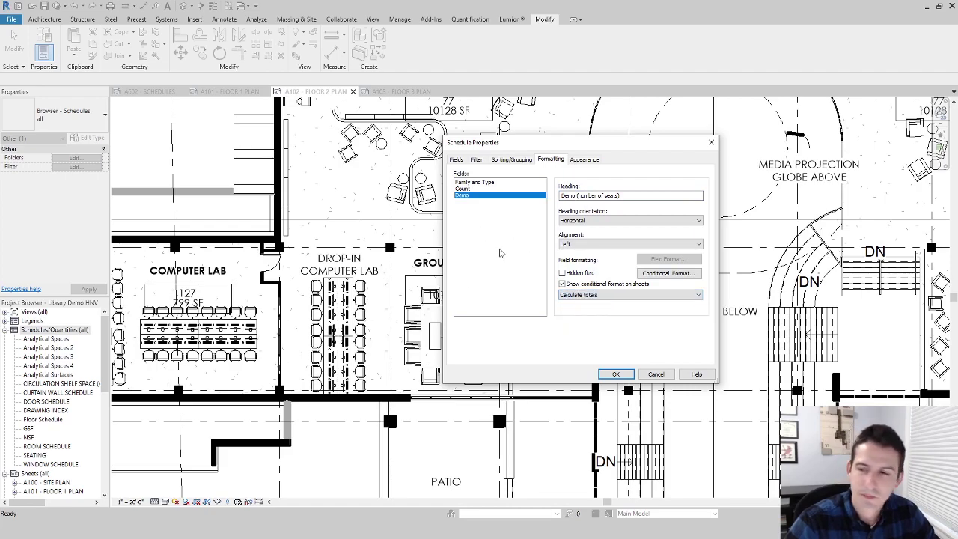
Set the schedule's title text to 1/4" Century Gothic, header to 1/8" Century Gothic 2 and body to 3/32" Century Gothic 3, and create it
left_click(583, 160)
left_click(561, 320)
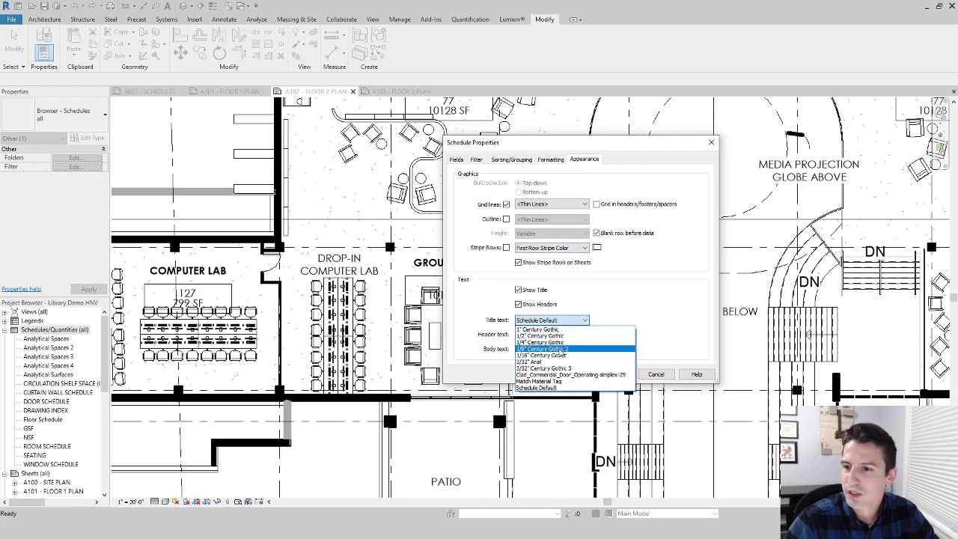
left_click(542, 342)
left_click(553, 334)
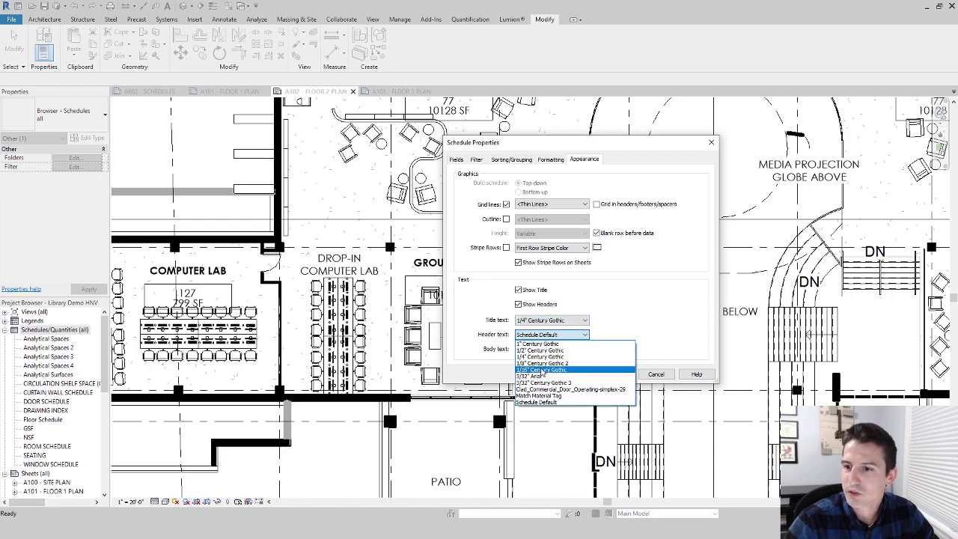
left_click(542, 363)
left_click(538, 349)
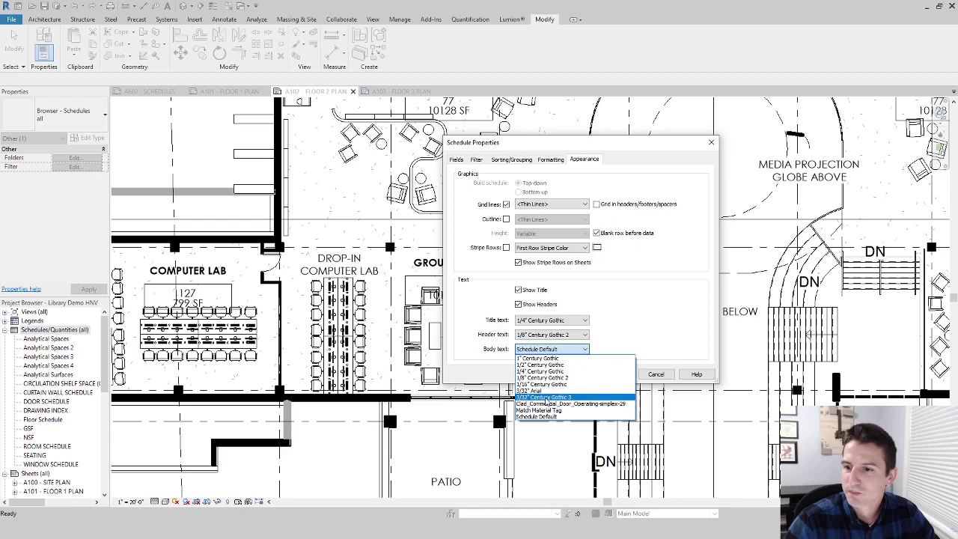
left_click(545, 398)
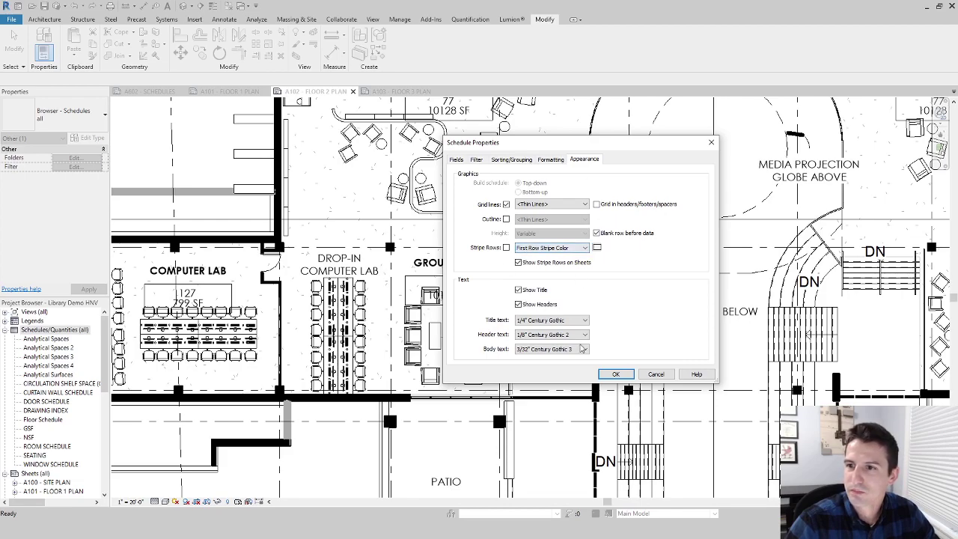
left_click(615, 373)
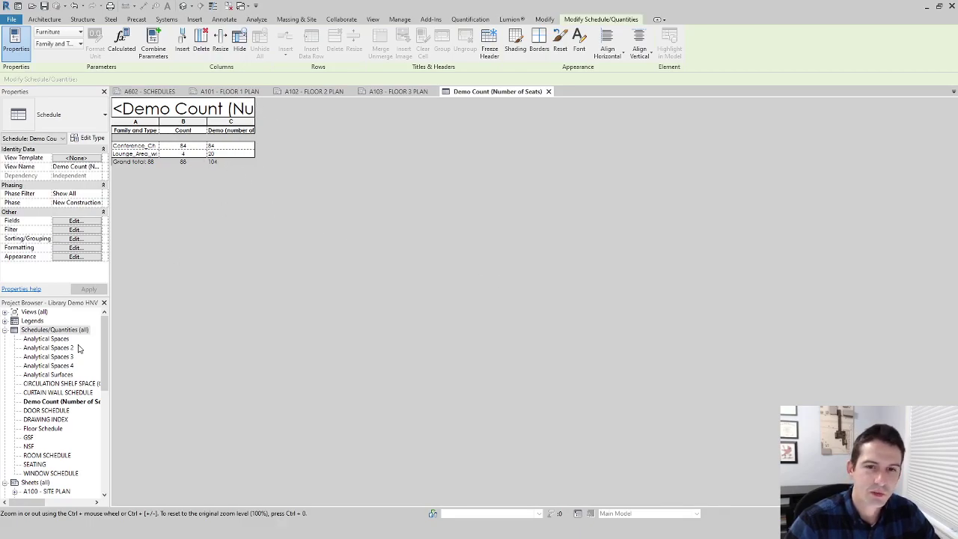
Place the Demo Count (Number of Seats) schedule on sheet A602 - SCHEDULES, to the right of the NSF schedule
left_click(142, 91)
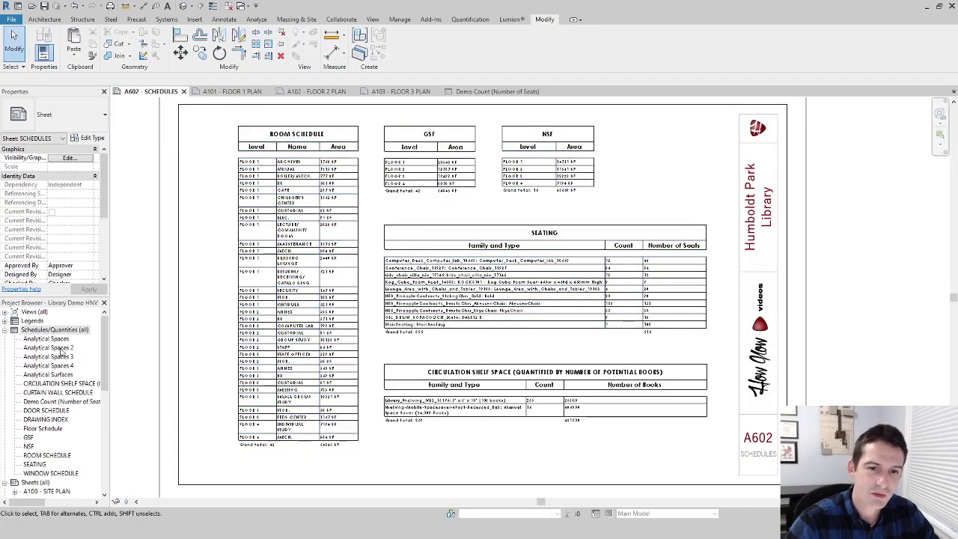
scroll(42, 400, "down", 1)
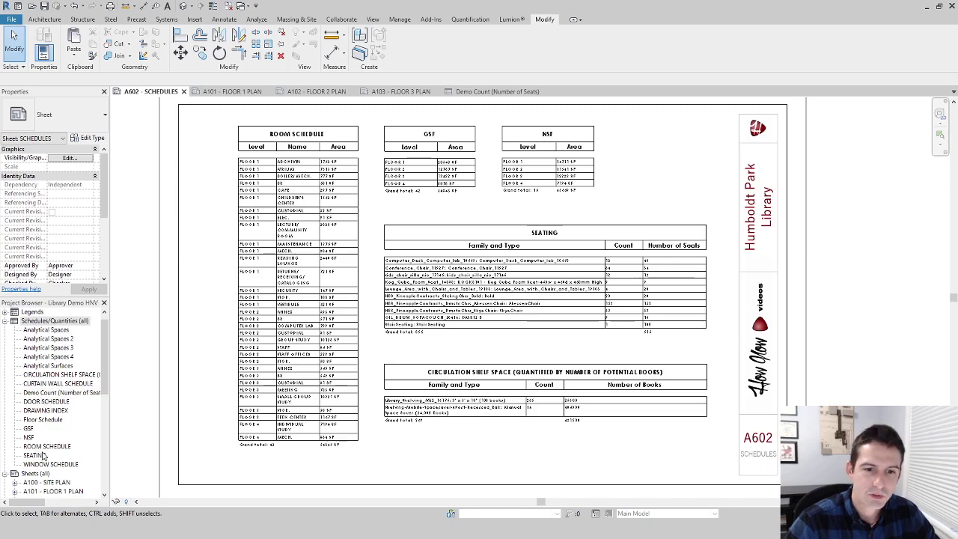
left_click(52, 392)
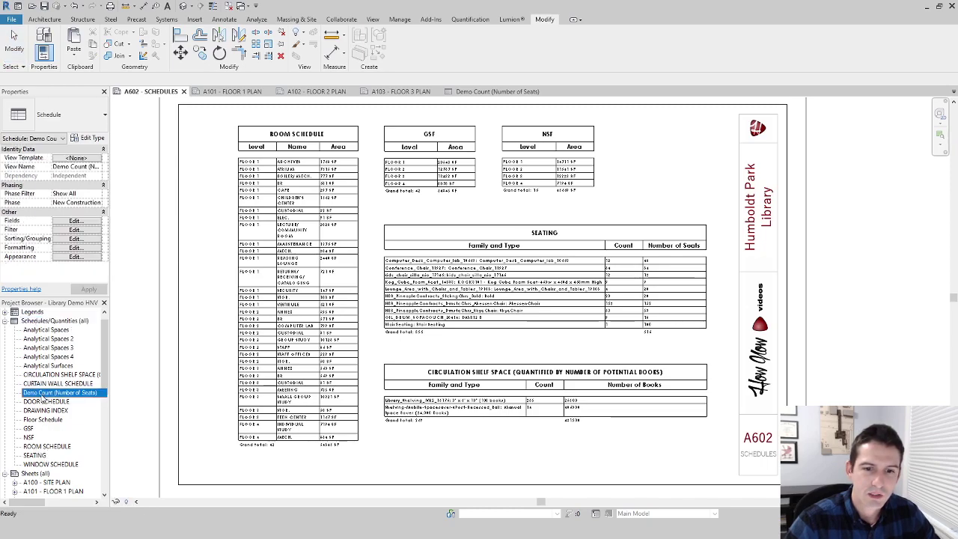
left_click(666, 179)
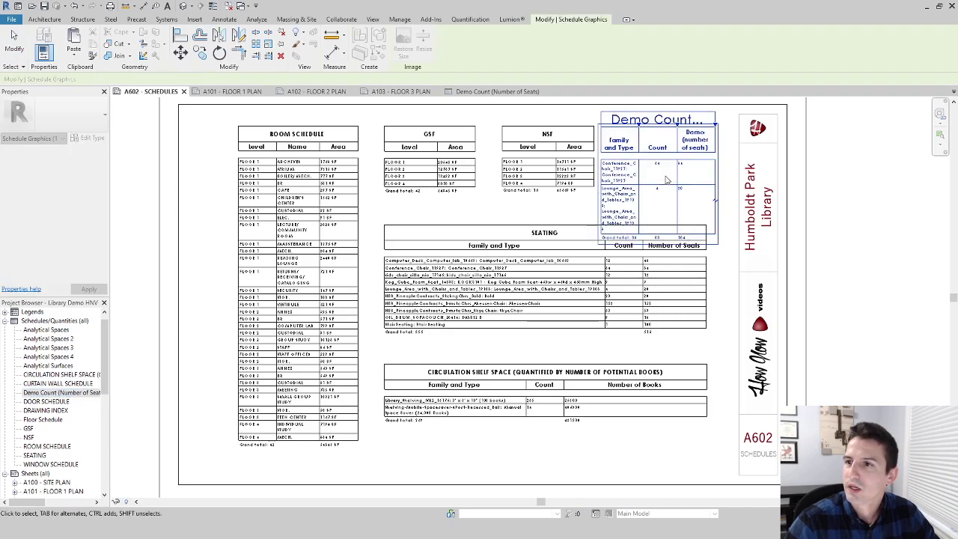
scroll(666, 179, "up", 3)
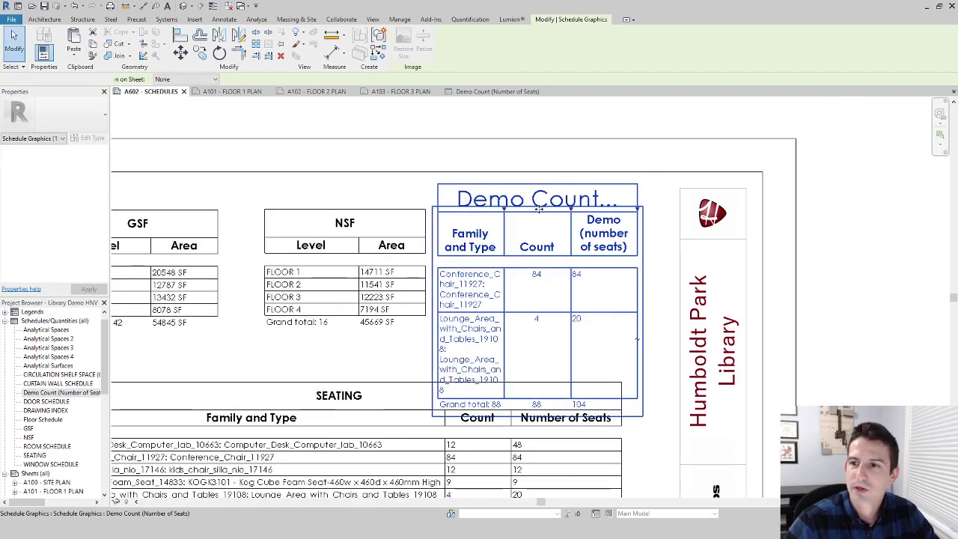
Change the title text of the Demo Count (Number of Seats) schedule to 1/8" Century Gothic 2
double_click(550, 269)
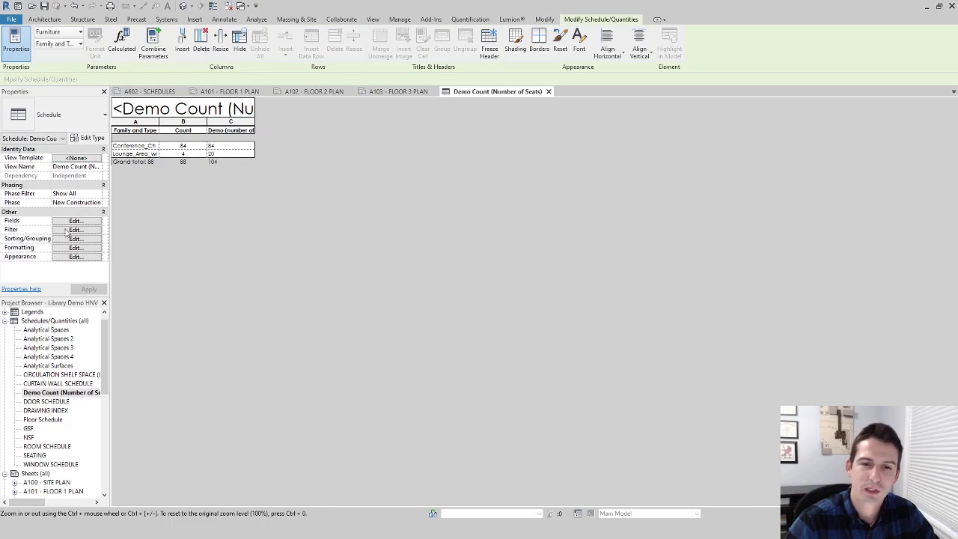
left_click(75, 257)
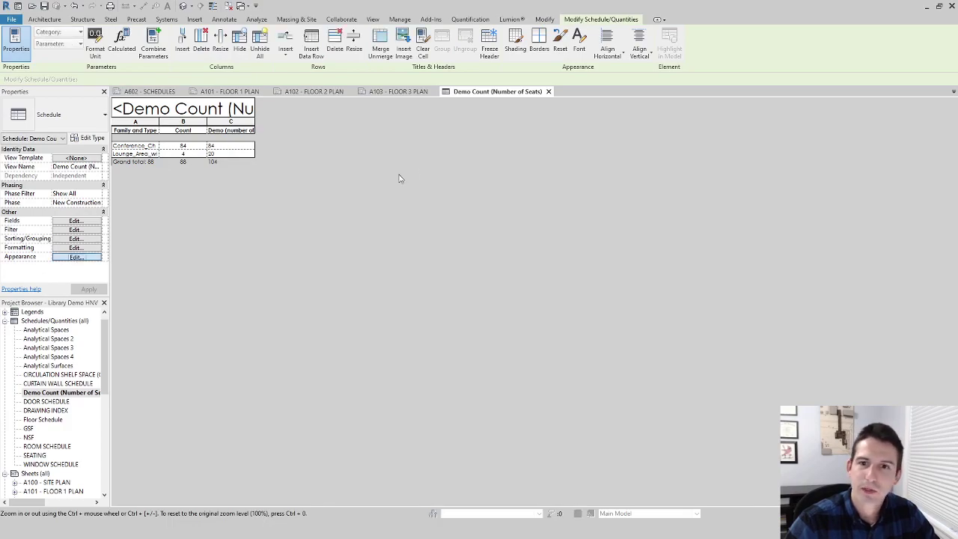
left_click(564, 320)
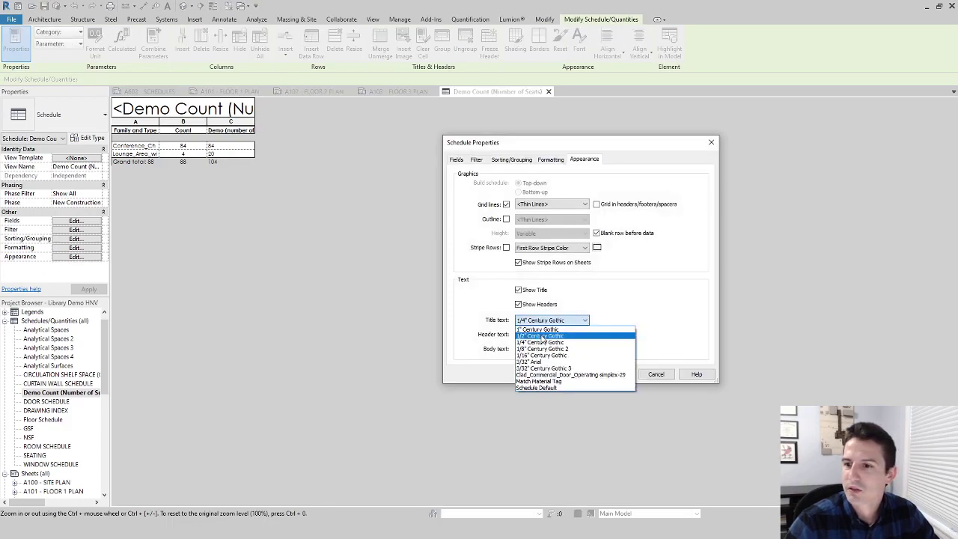
left_click(546, 341)
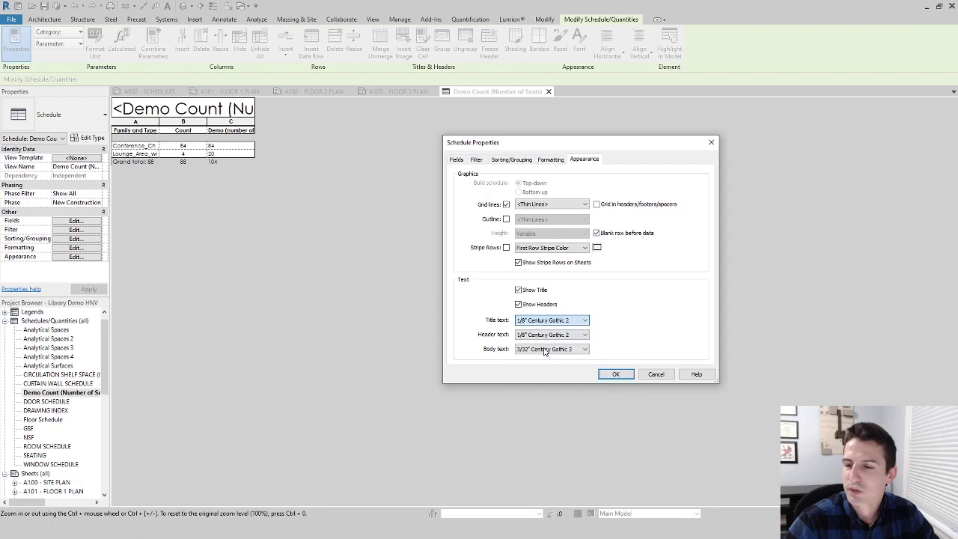
left_click(614, 376)
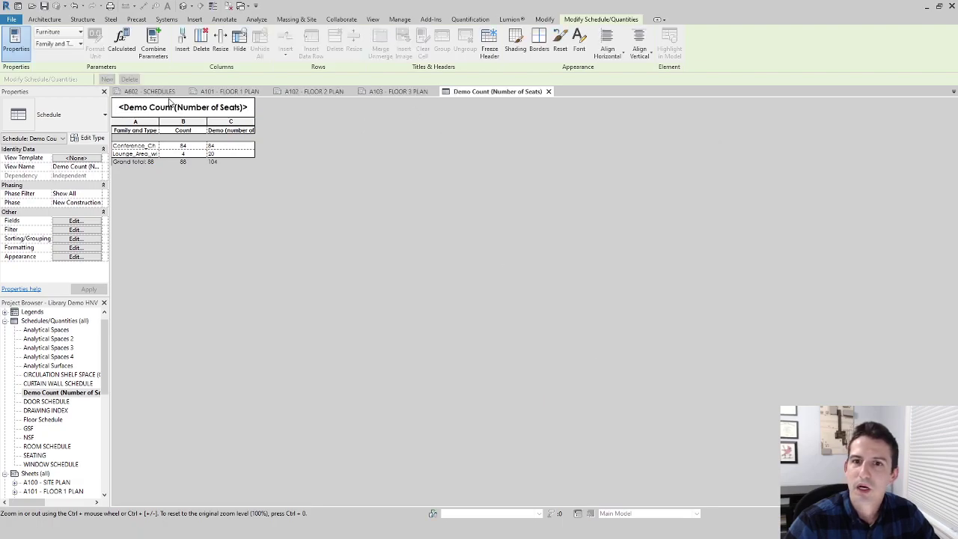
On sheet A602, widen the Demo Count schedule's Family and Type column and move the schedule outside the sheet border, beyond the title block
left_click(150, 91)
scroll(525, 283, "down", 2)
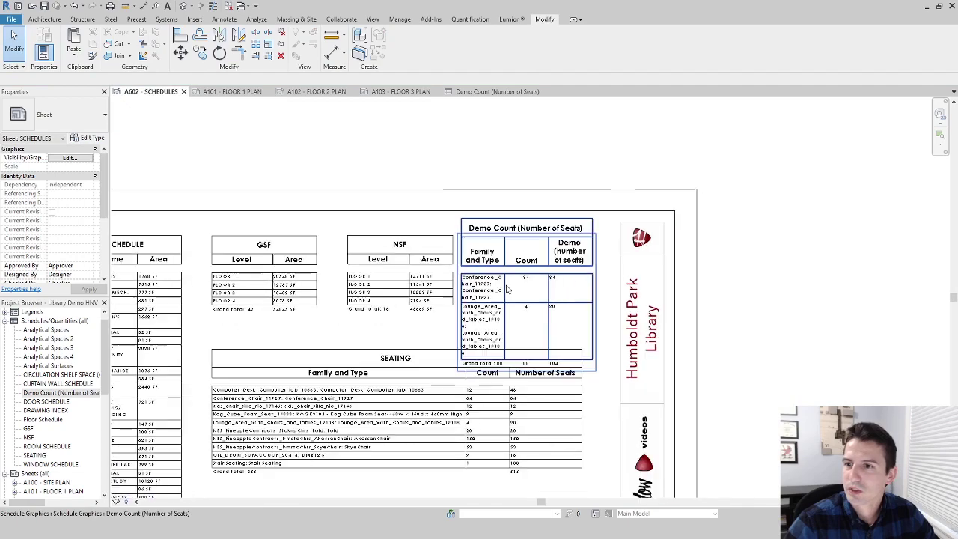
left_click(527, 283)
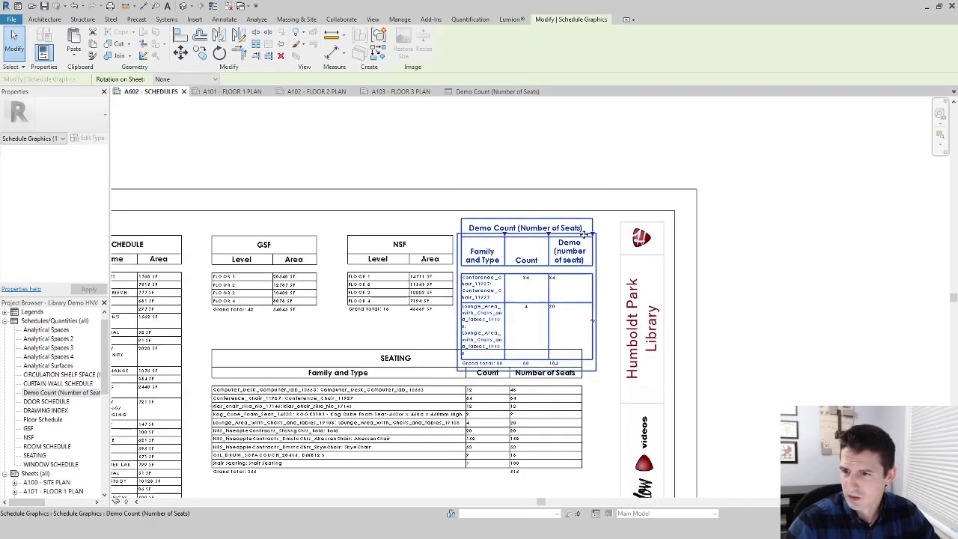
left_click_drag(529, 234, 563, 234)
middle_click_drag(545, 218, 503, 221)
left_click_drag(517, 188, 811, 172)
middle_click_drag(725, 357, 242, 332)
scroll(271, 254, "up", 2)
scroll(271, 255, "up", 1)
left_click(626, 282)
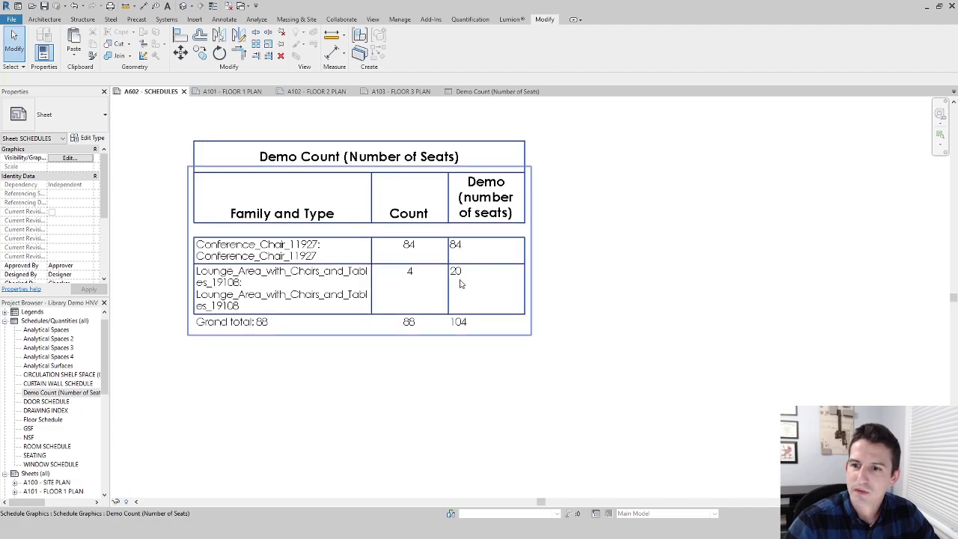
Examine the straight and curved stair seating around the atrium on the A101 - FLOOR 1 PLAN sheet
scroll(561, 317, "down", 5)
middle_click_drag(531, 368, 636, 309)
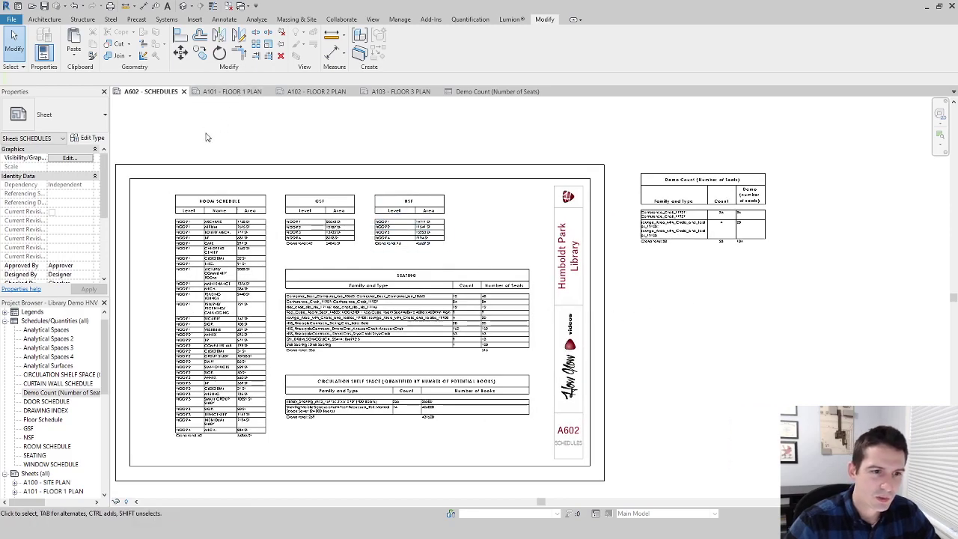
left_click(217, 93)
scroll(554, 374, "up", 4)
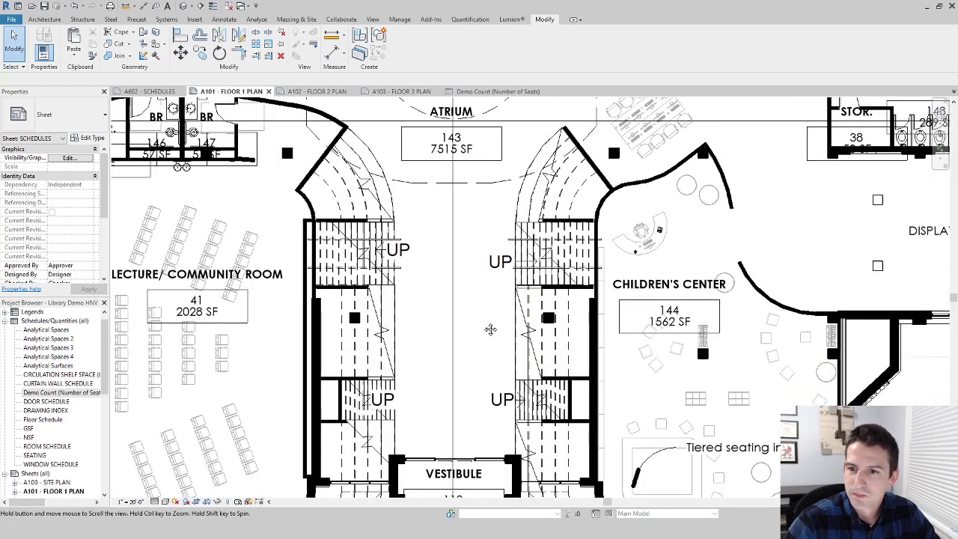
left_click(403, 312)
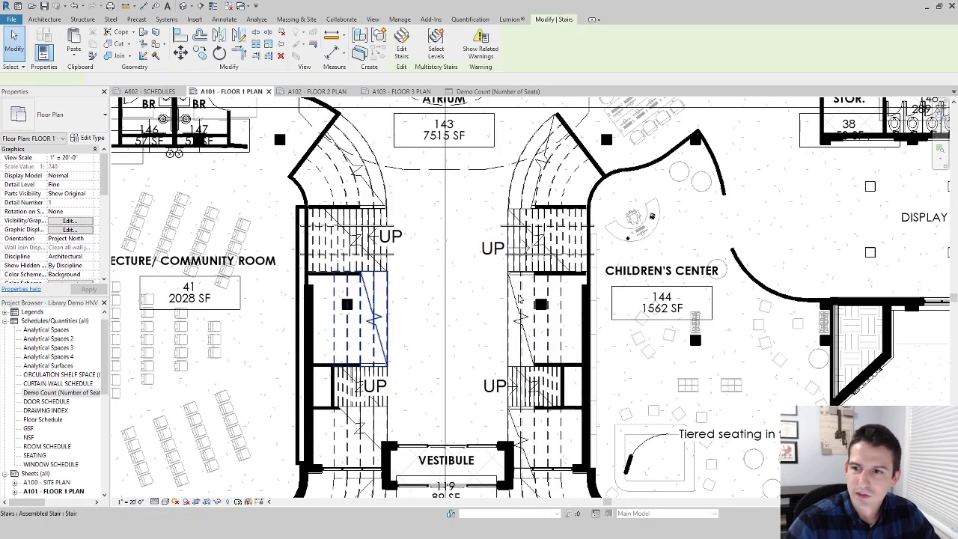
left_click(507, 313)
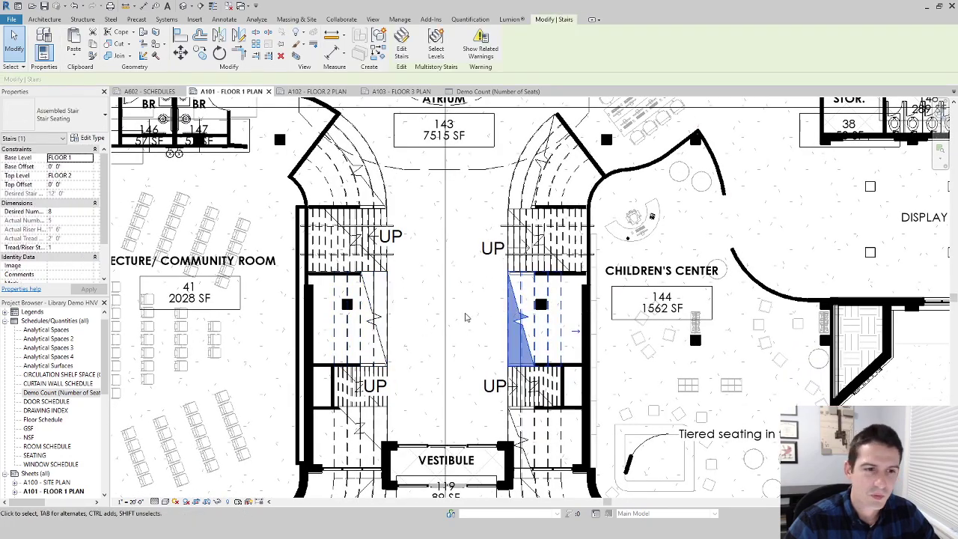
left_click(429, 318)
middle_click_drag(357, 175, 327, 264)
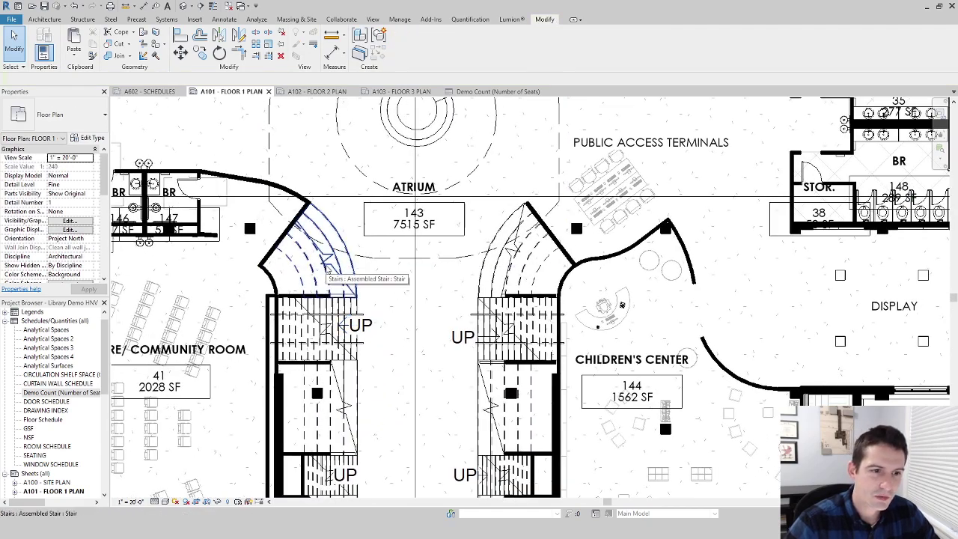
left_click(327, 263)
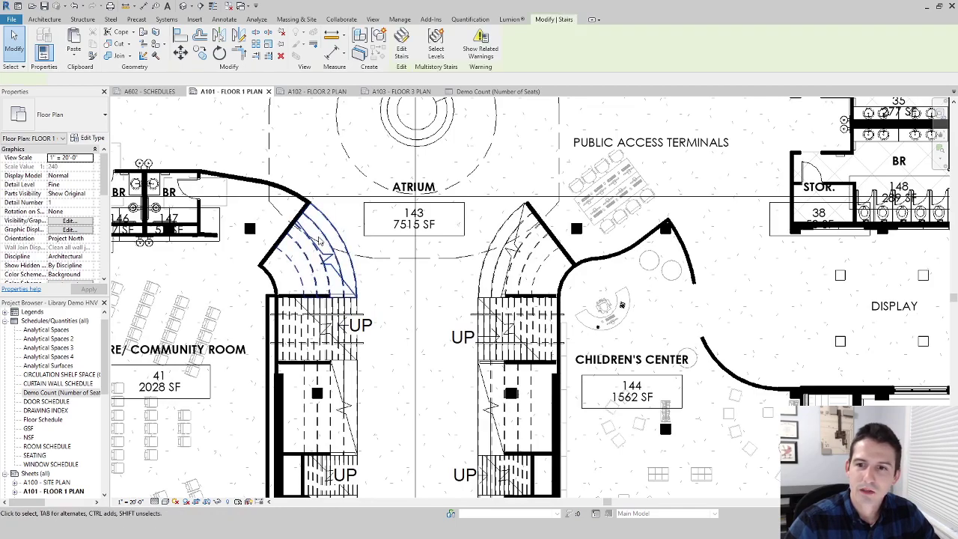
scroll(291, 251, "up", 2)
key("Escape")
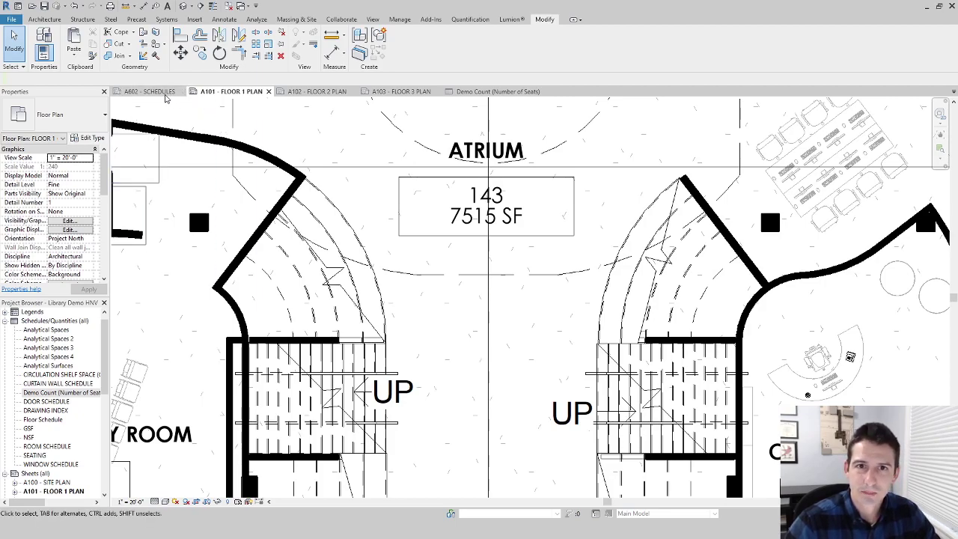
Start an in-place model in the Furniture category and name it "Demo seating"
left_click(57, 20)
left_click(118, 53)
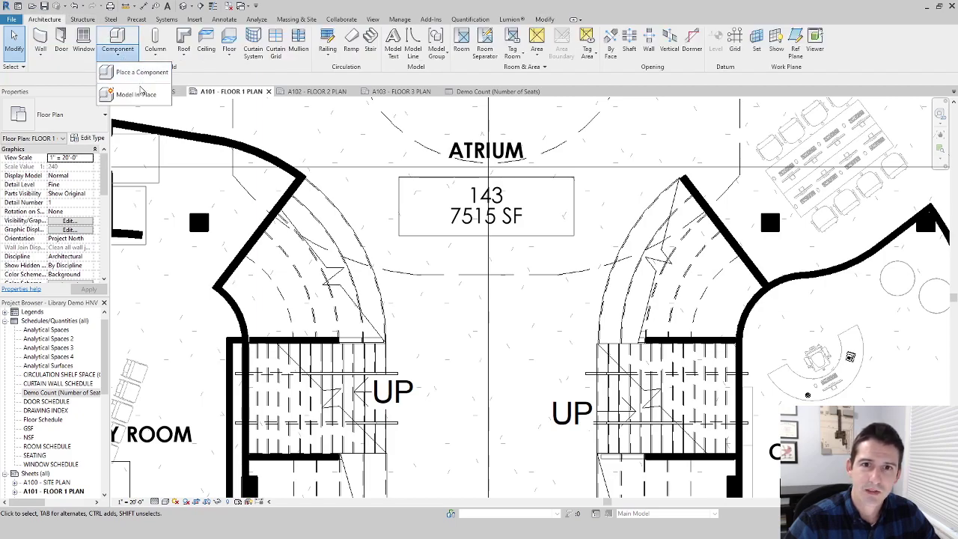
left_click(125, 95)
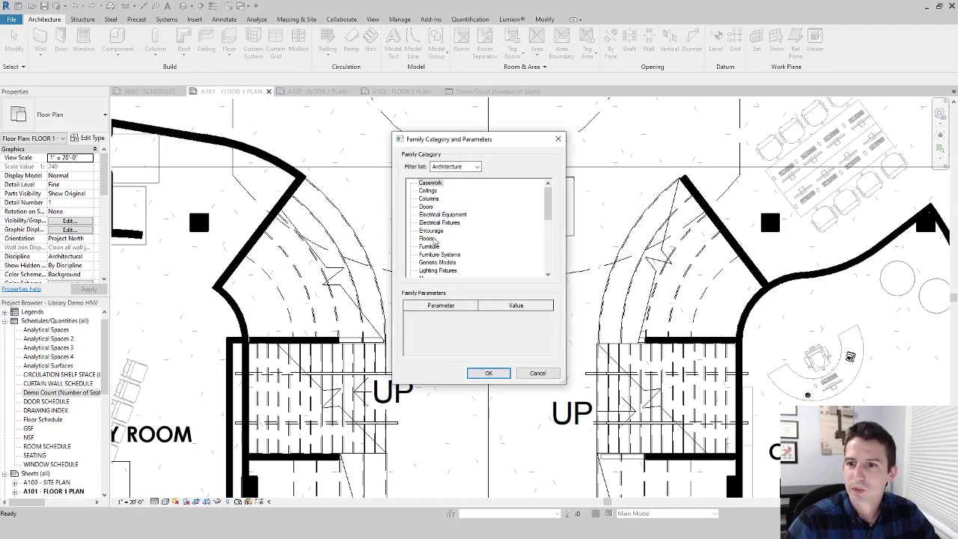
left_click(433, 248)
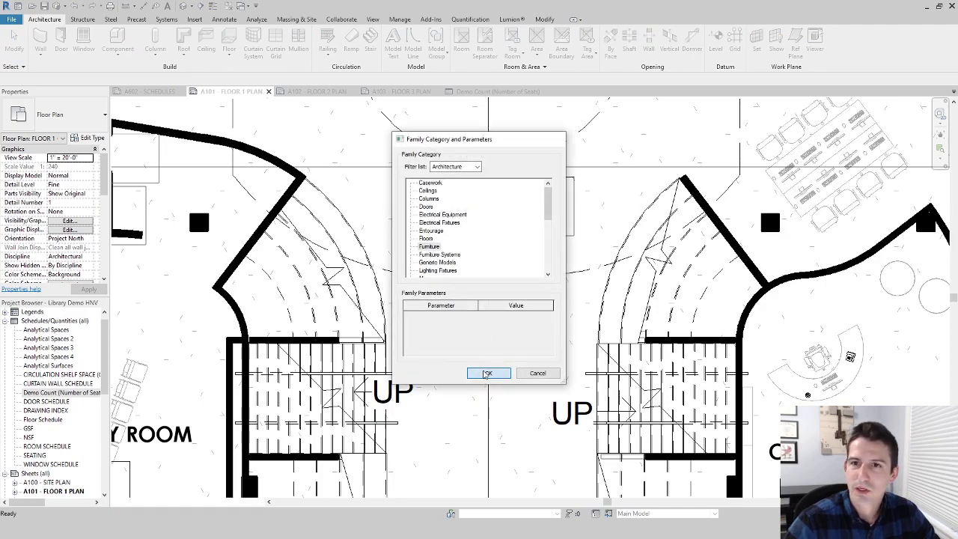
left_click(487, 373)
type("Demo SE")
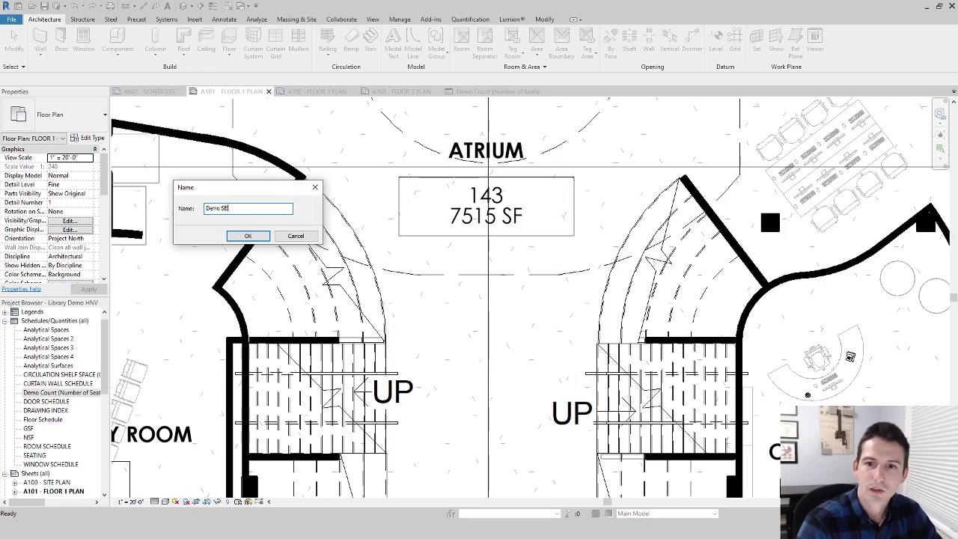
type("ating")
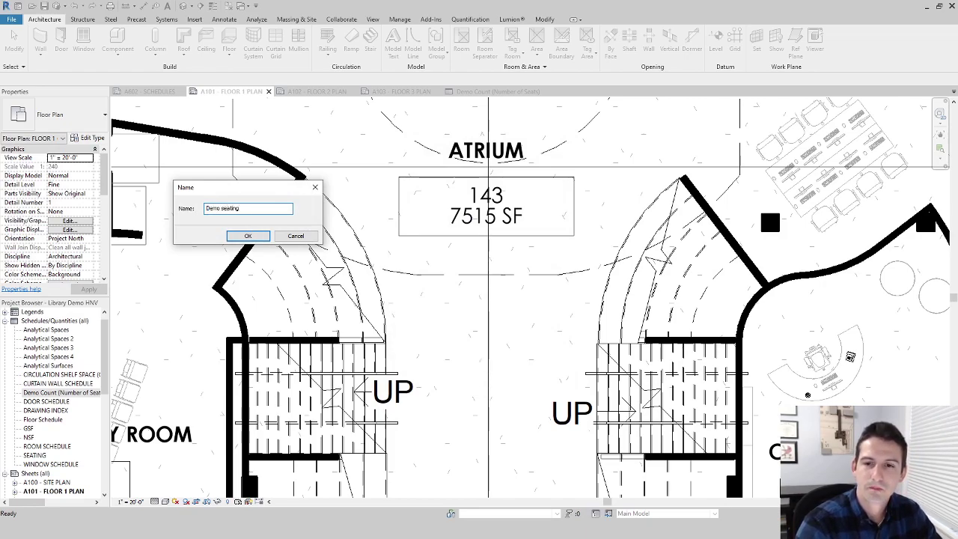
key("Return")
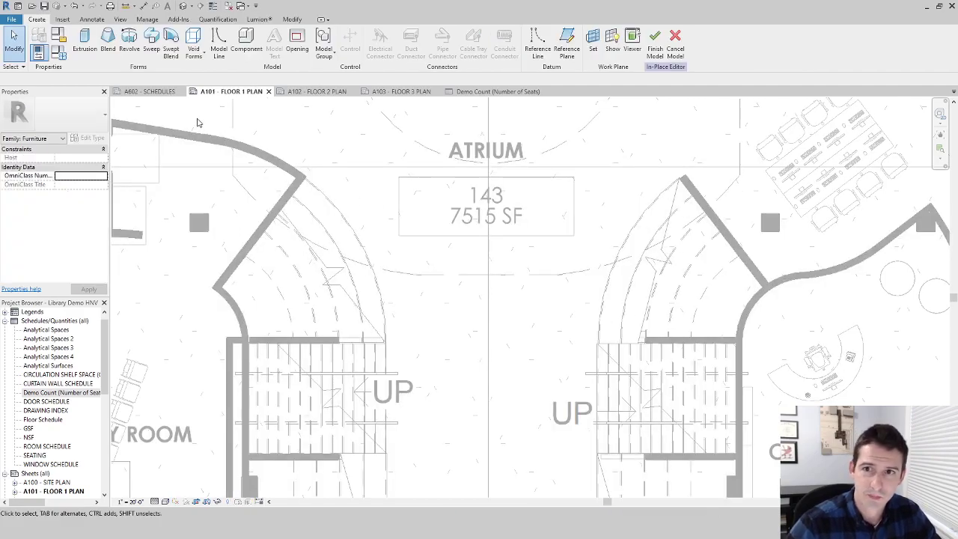
Place a reference line on the stair seating's curved edge beside the atrium, undoing the outermost pick in favour of the next tread edge inward
left_click(538, 44)
left_click(385, 45)
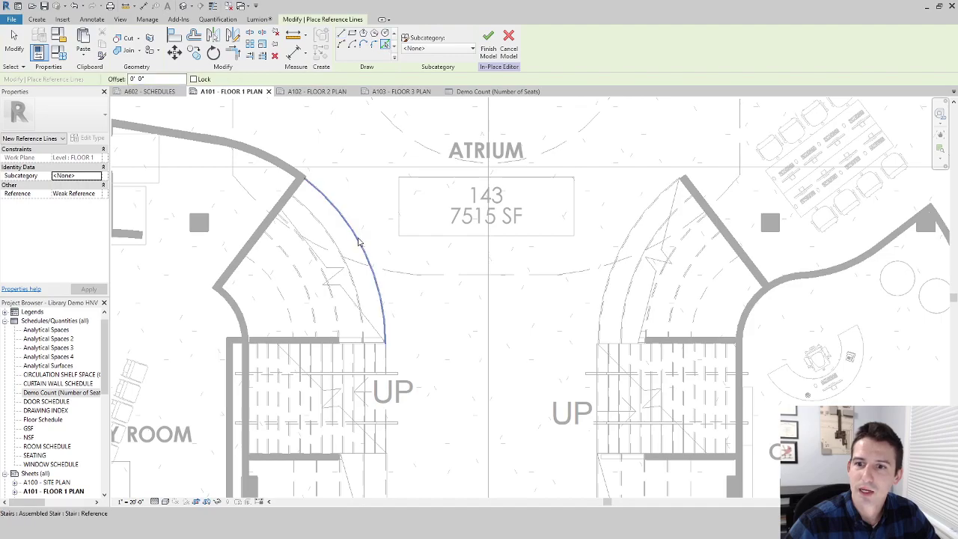
scroll(350, 234, "up", 5)
left_click(350, 233)
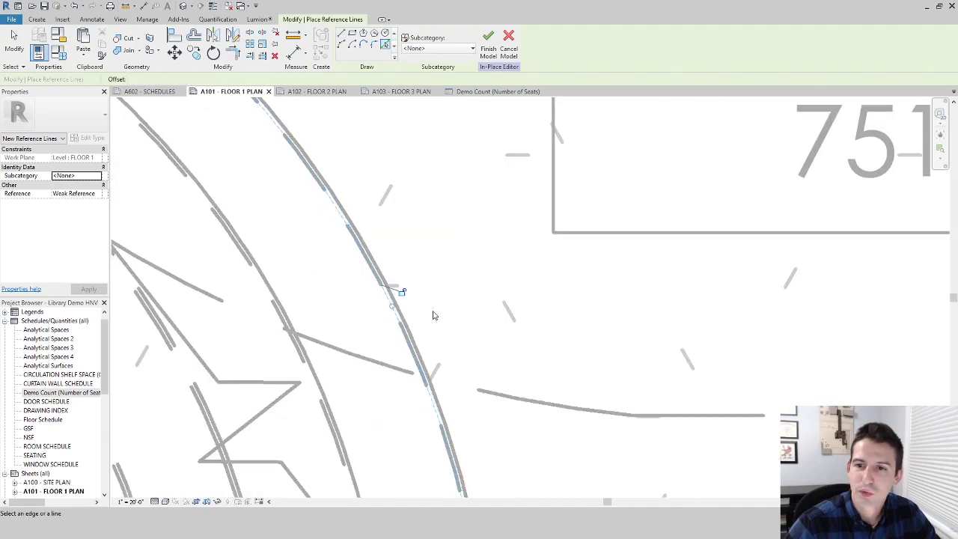
scroll(419, 316, "down", 5)
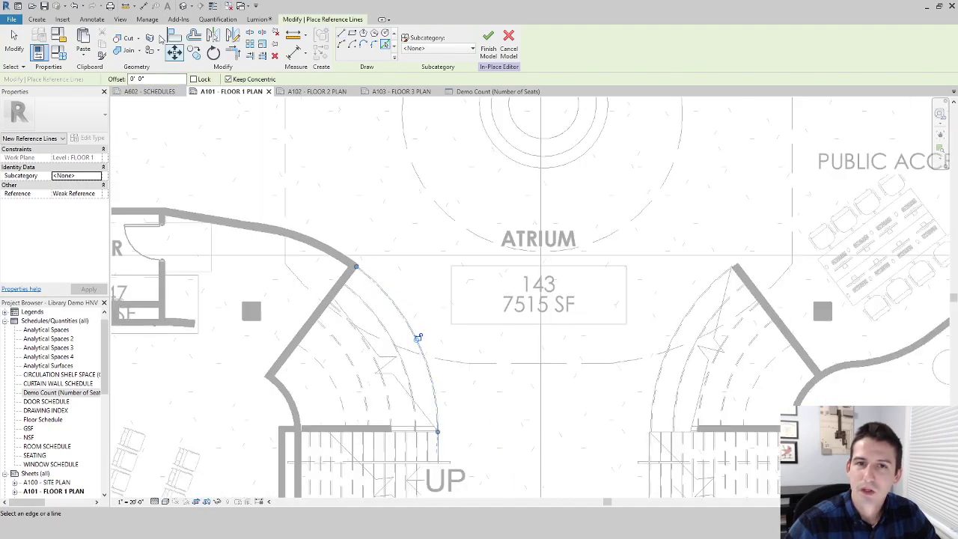
left_click(74, 5)
left_click(386, 44)
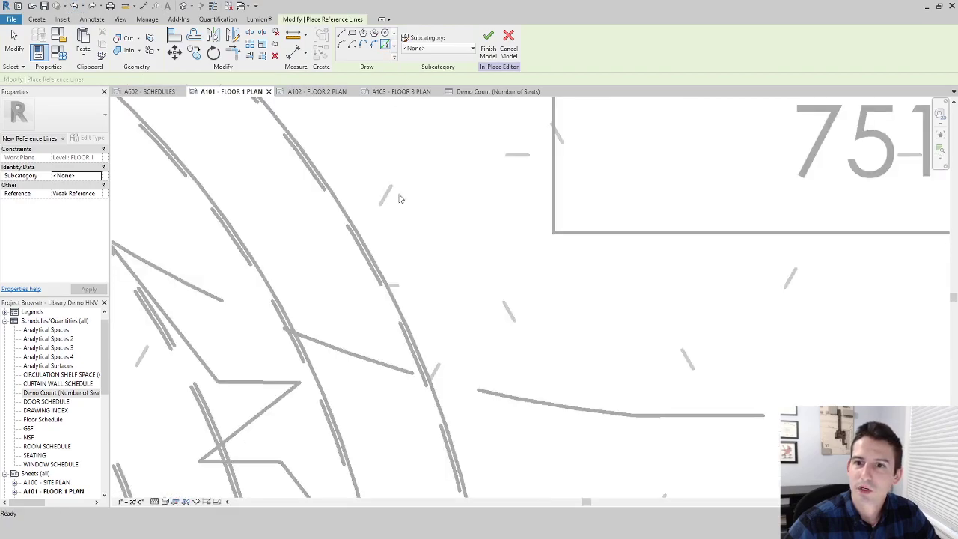
scroll(329, 269, "down", 3)
left_click(318, 276)
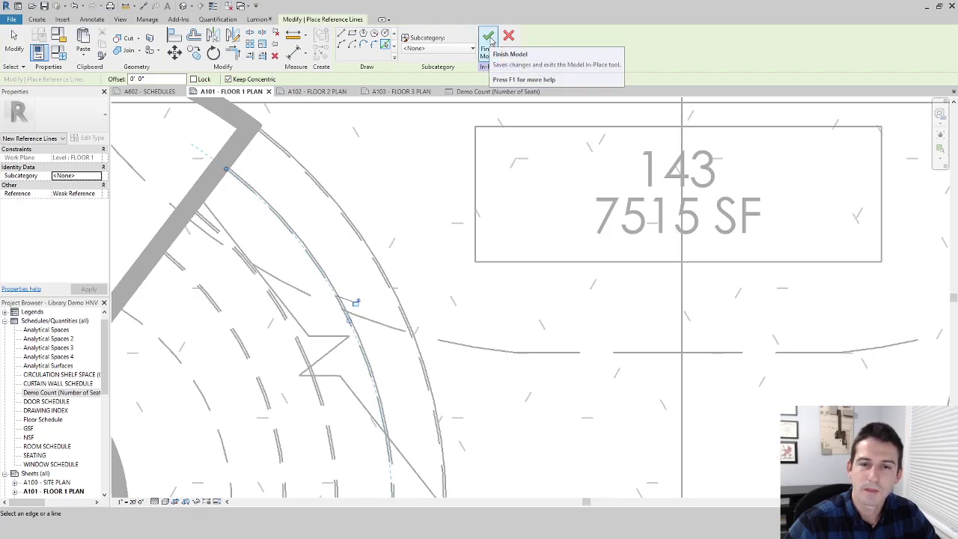
Add the shared parameter Demo to the in-place family as a type parameter grouped under Other
left_click(59, 54)
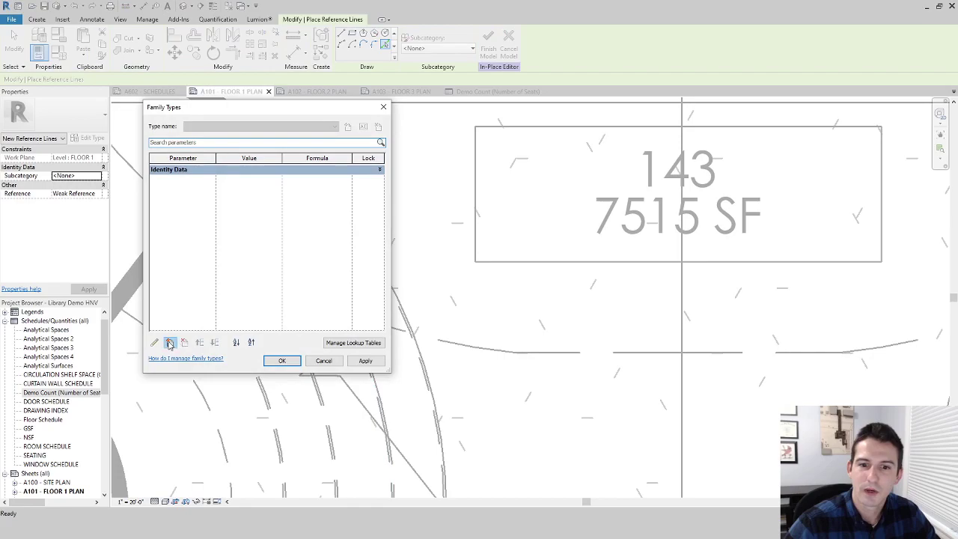
left_click(170, 343)
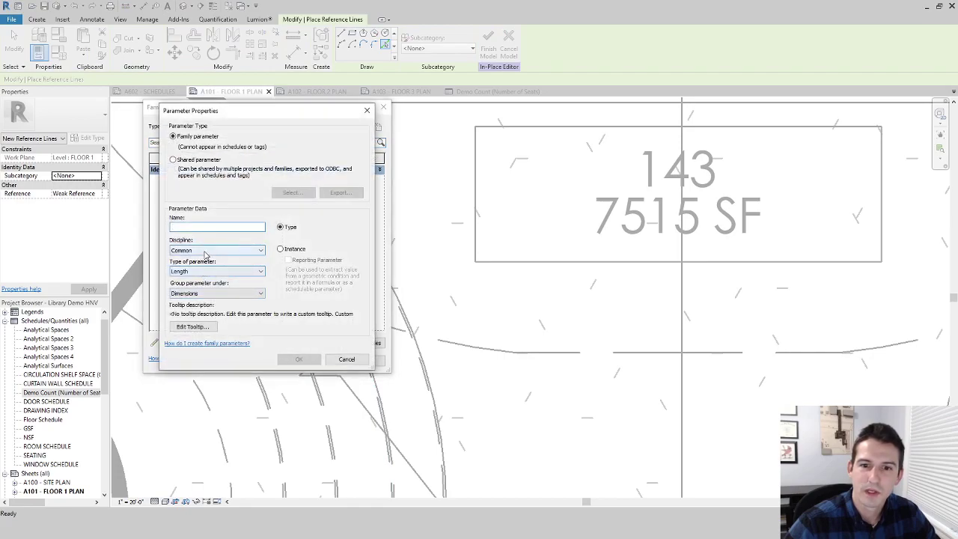
left_click(183, 158)
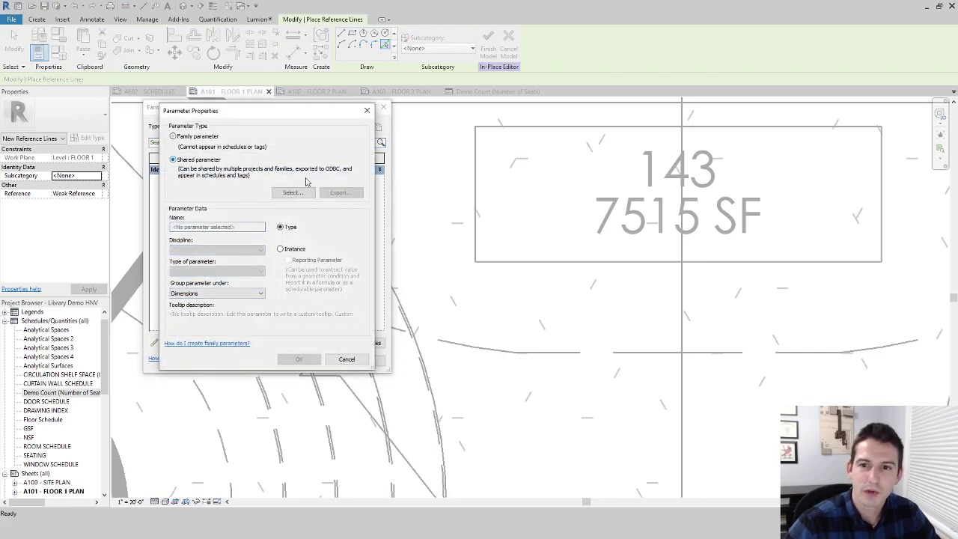
left_click(293, 192)
left_click(189, 229)
left_click(238, 323)
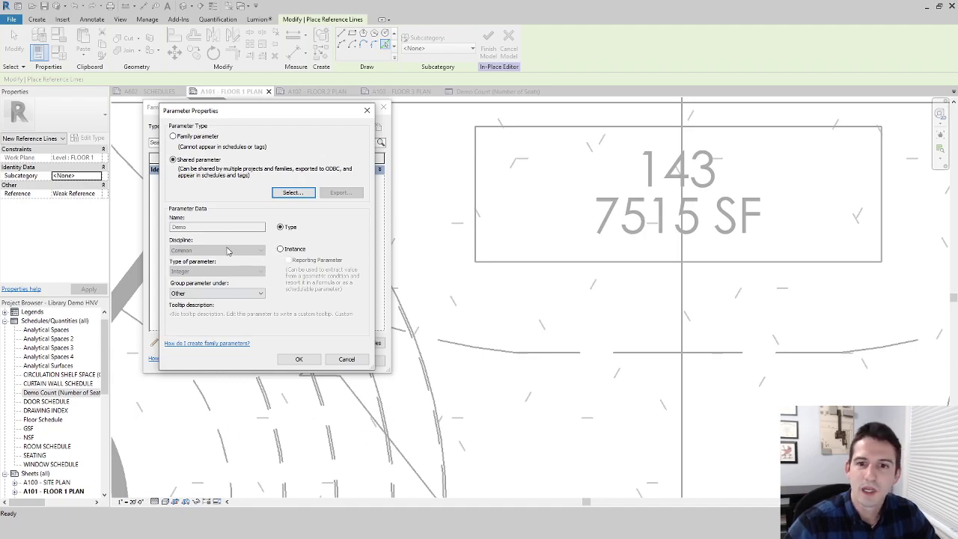
left_click(302, 360)
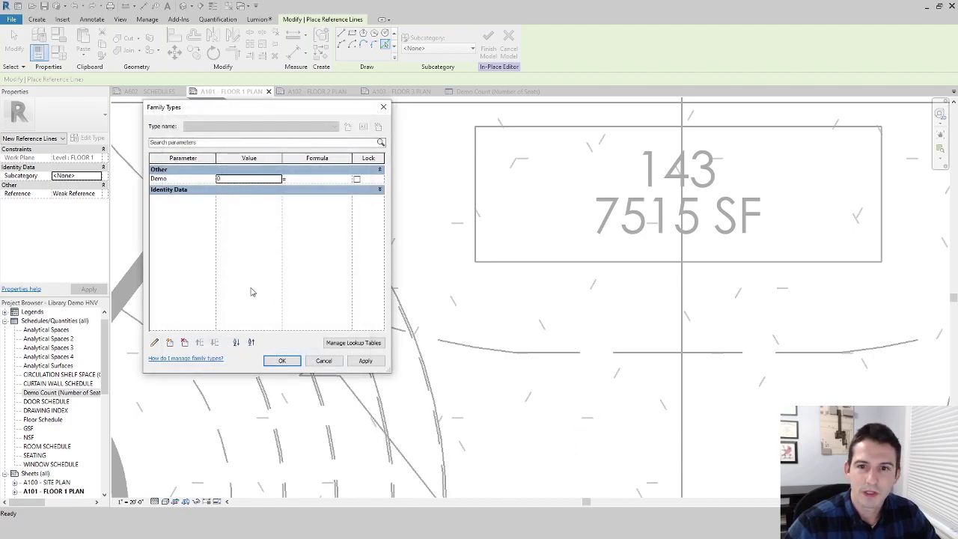
Set the family's Demo value to 100 and finish the in-place model
double_click(222, 181)
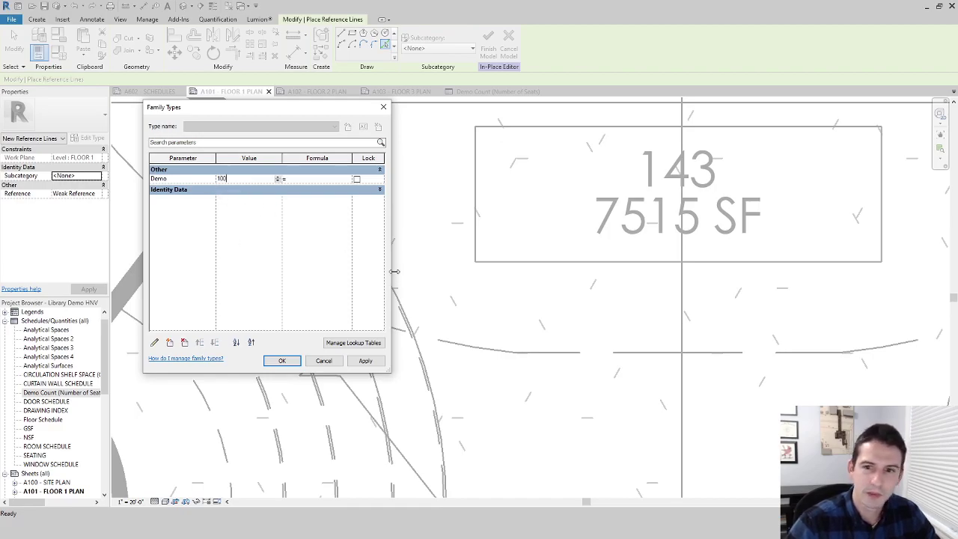
left_click(282, 360)
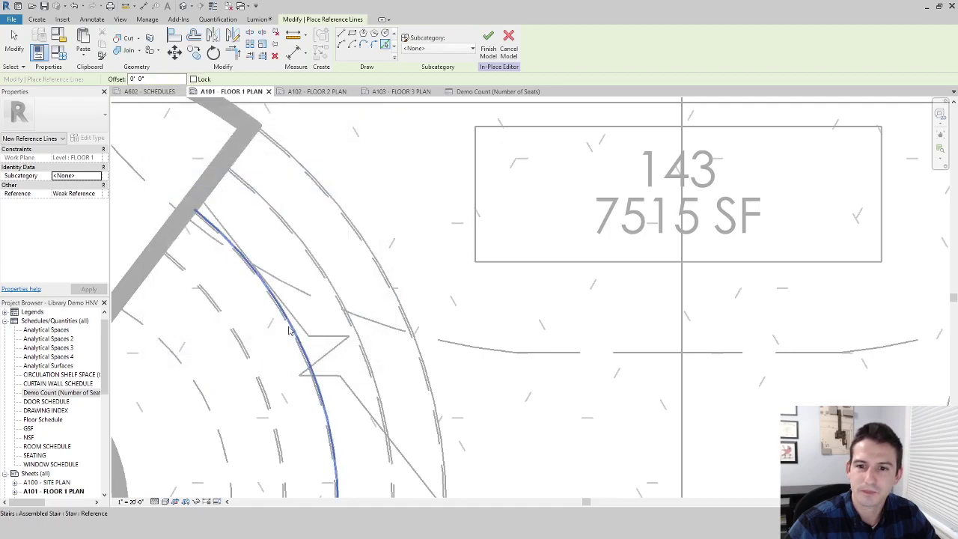
scroll(290, 324, "down", 2)
left_click(488, 41)
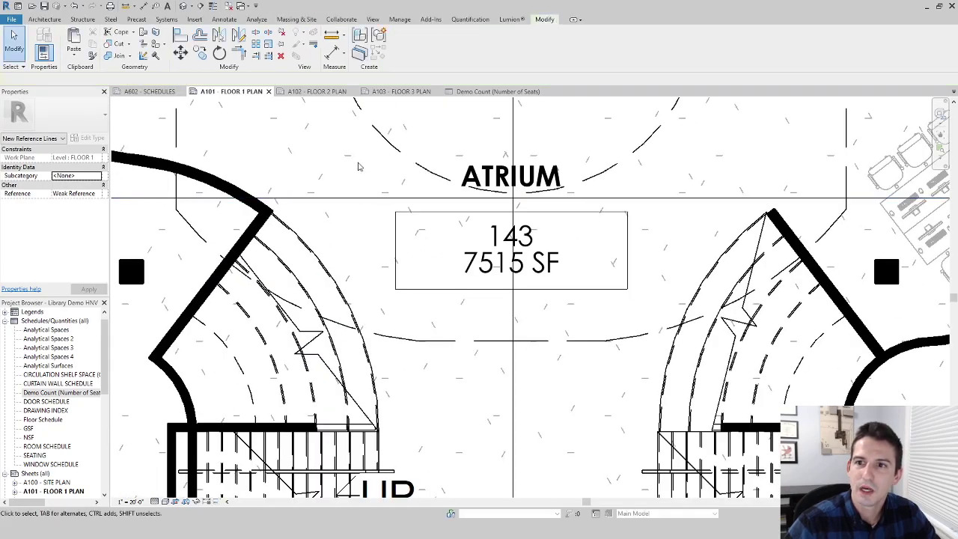
Check the Demo seating row and the seat totals in the Demo Count schedule on sheet A602 - SCHEDULES
left_click(150, 92)
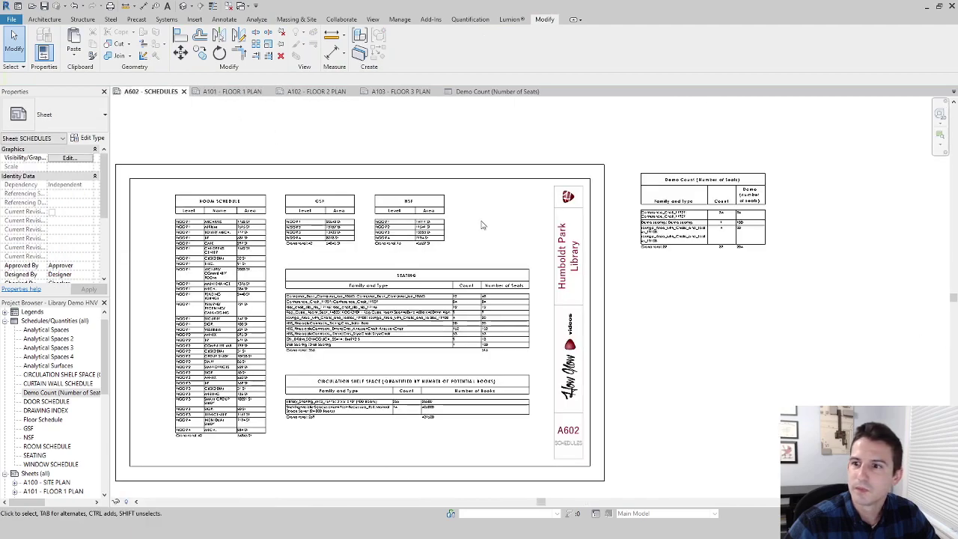
scroll(730, 197, "up", 5)
middle_click_drag(723, 297, 542, 276)
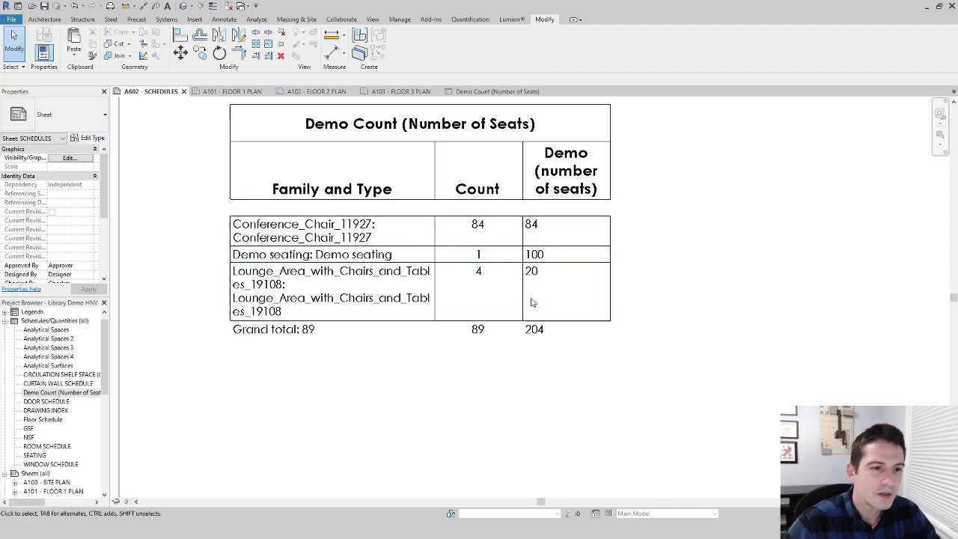
middle_click_drag(531, 335, 439, 403)
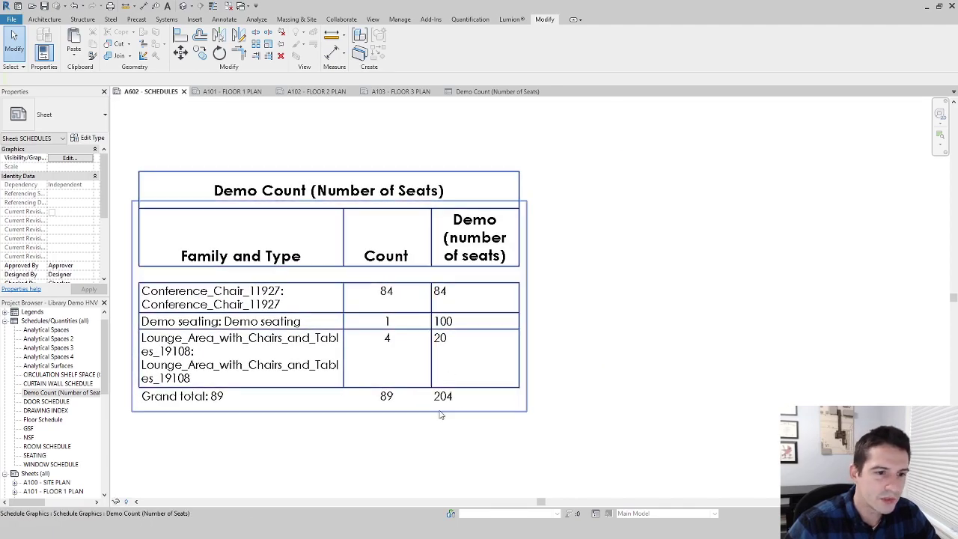
scroll(439, 344, "down", 3)
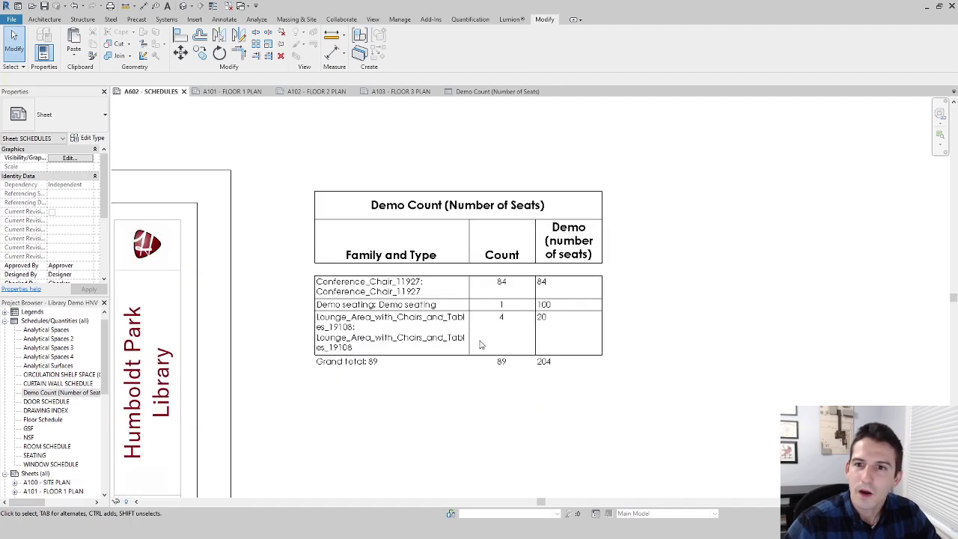